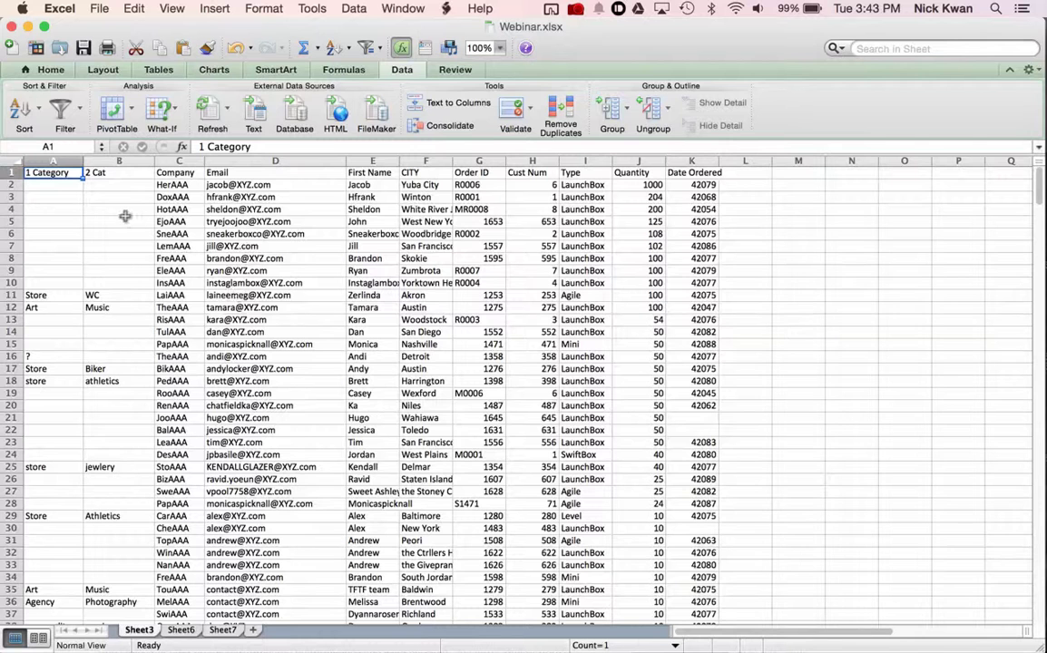
pyautogui.click(277, 172)
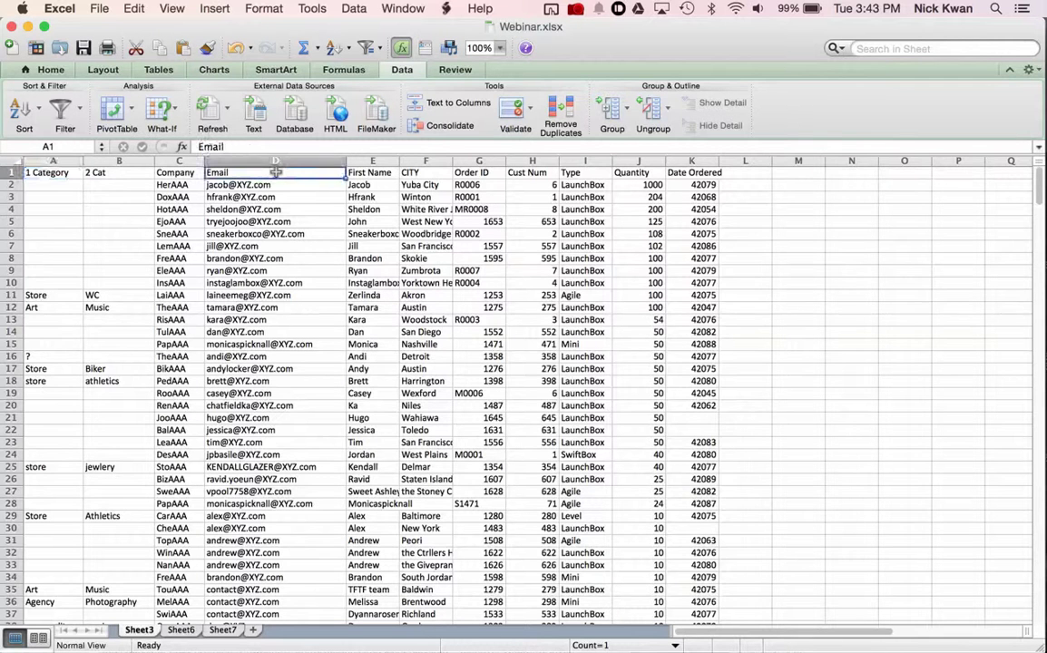
pyautogui.scroll(-4, 247, 257)
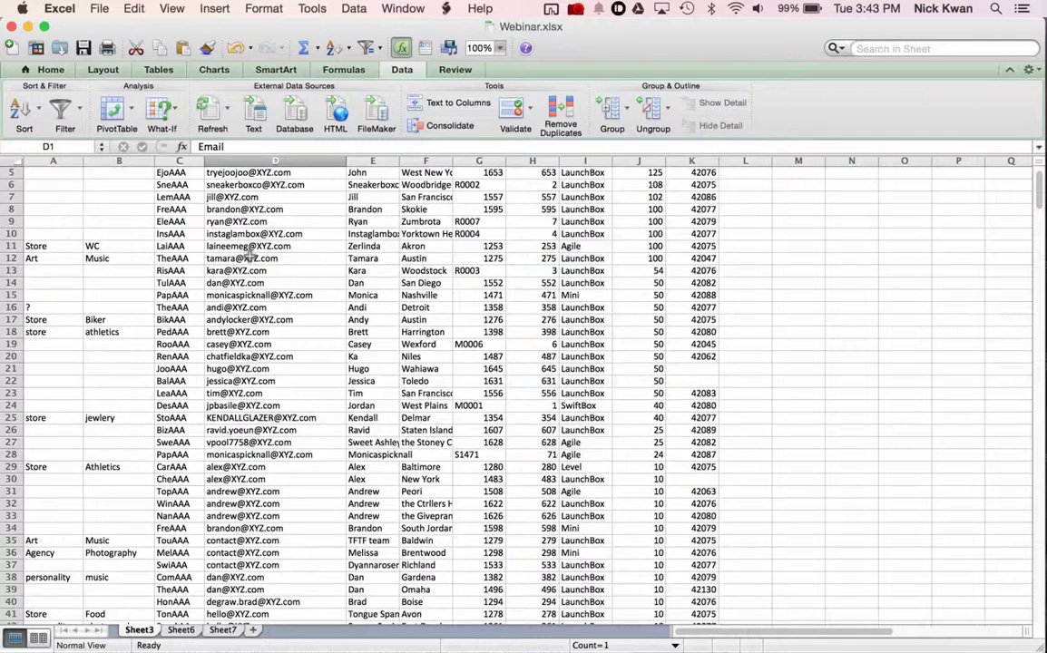
pyautogui.scroll(4, 247, 257)
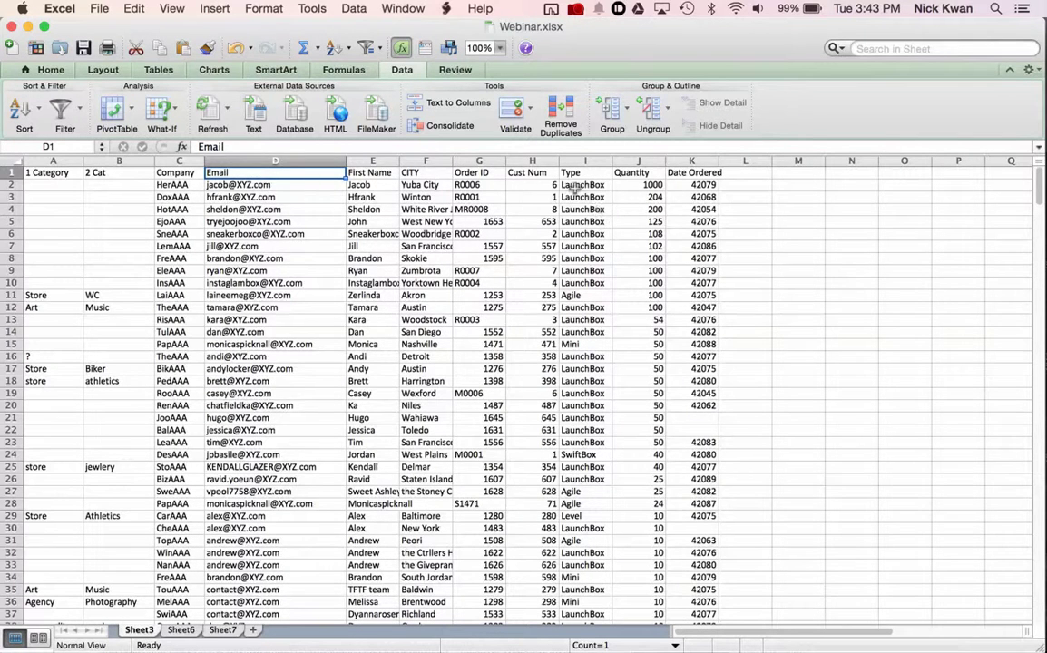
pyautogui.click(278, 161)
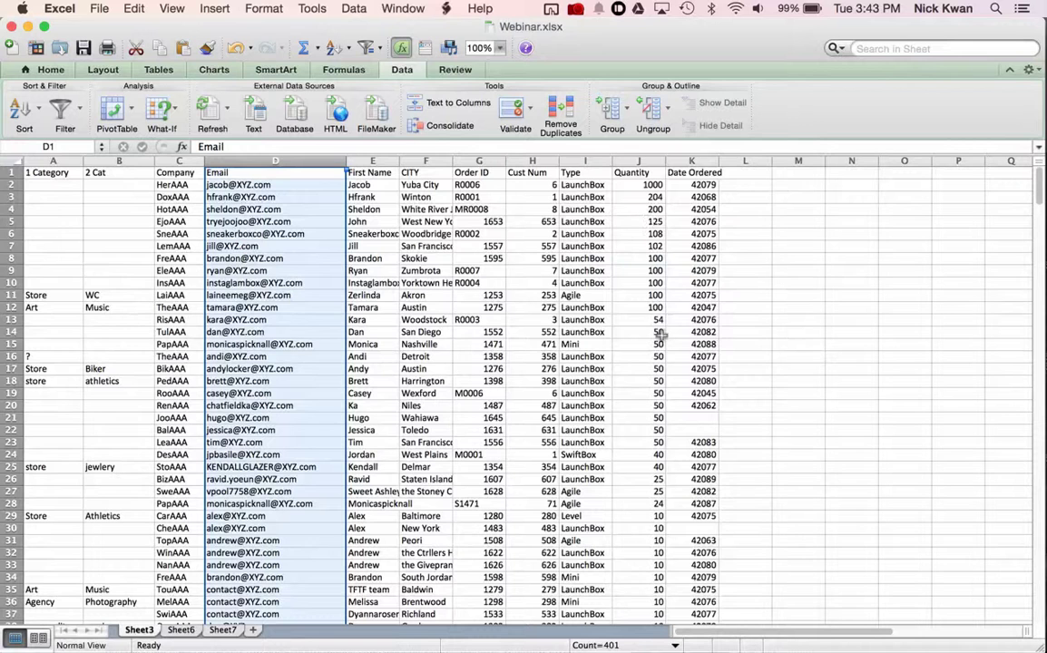
# Turn on filters for all columns of the order table on Sheet3.
pyautogui.click(43, 295)
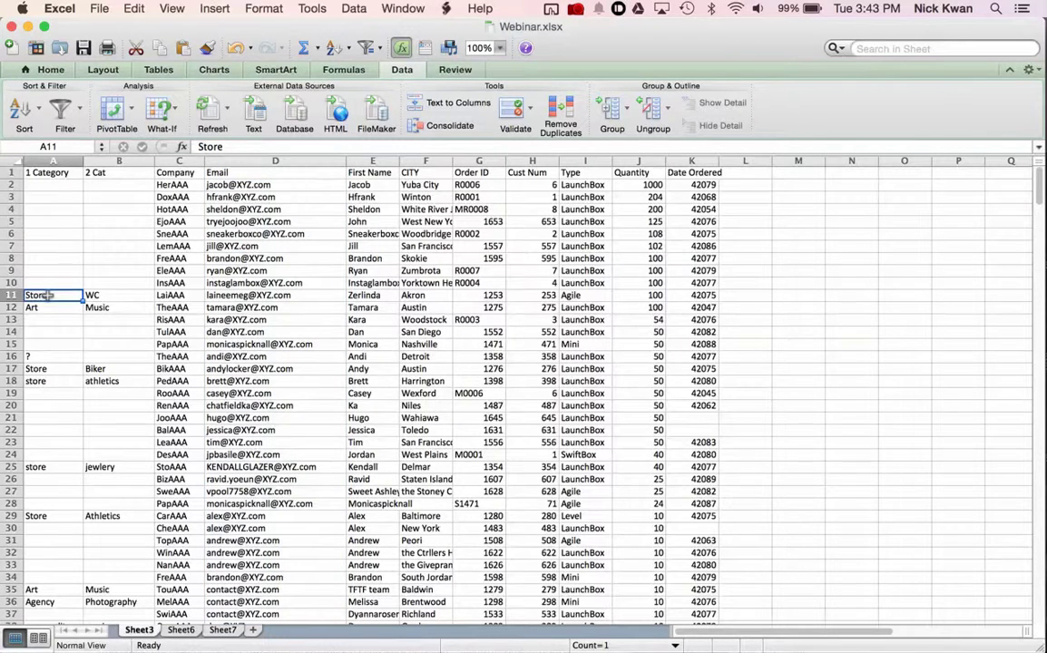
pyautogui.press('super+a')
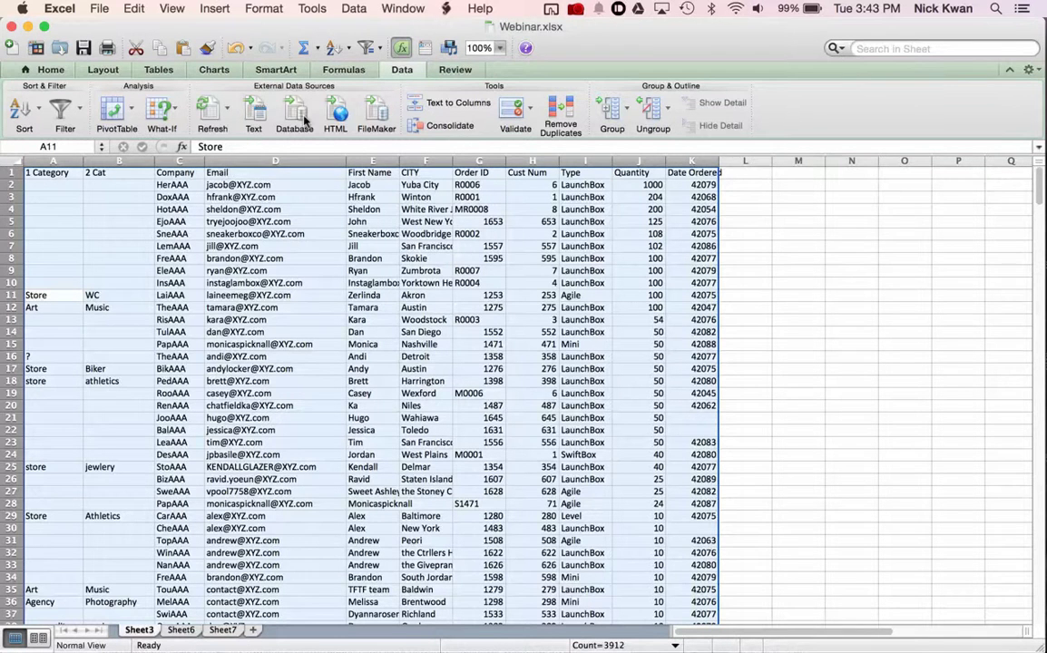
pyautogui.click(365, 46)
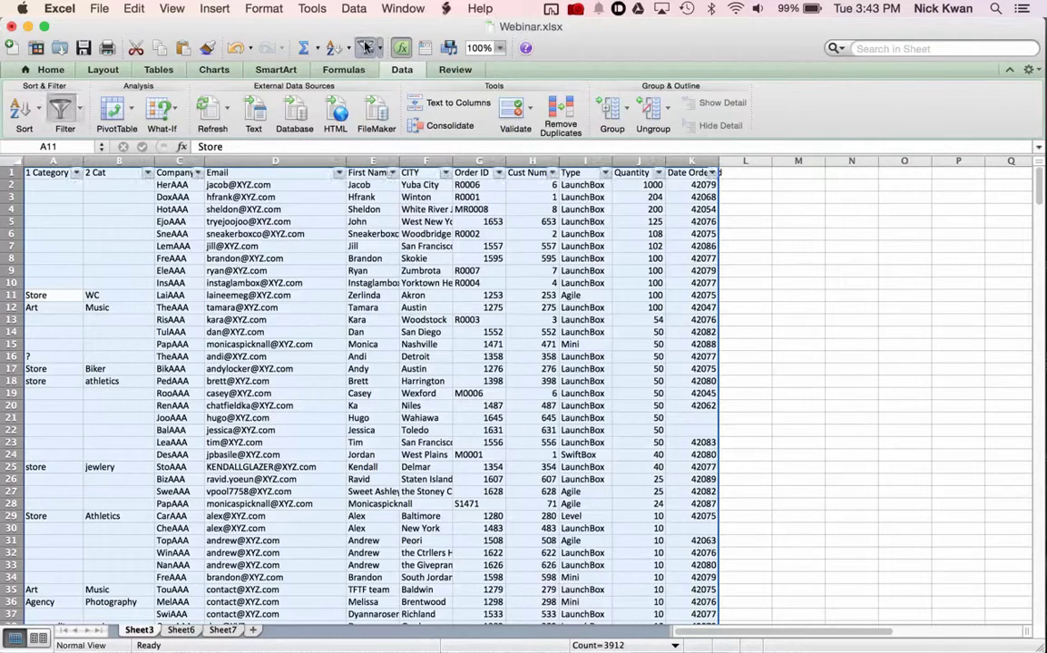
# Sort the table by the Email column in ascending order.
pyautogui.click(268, 173)
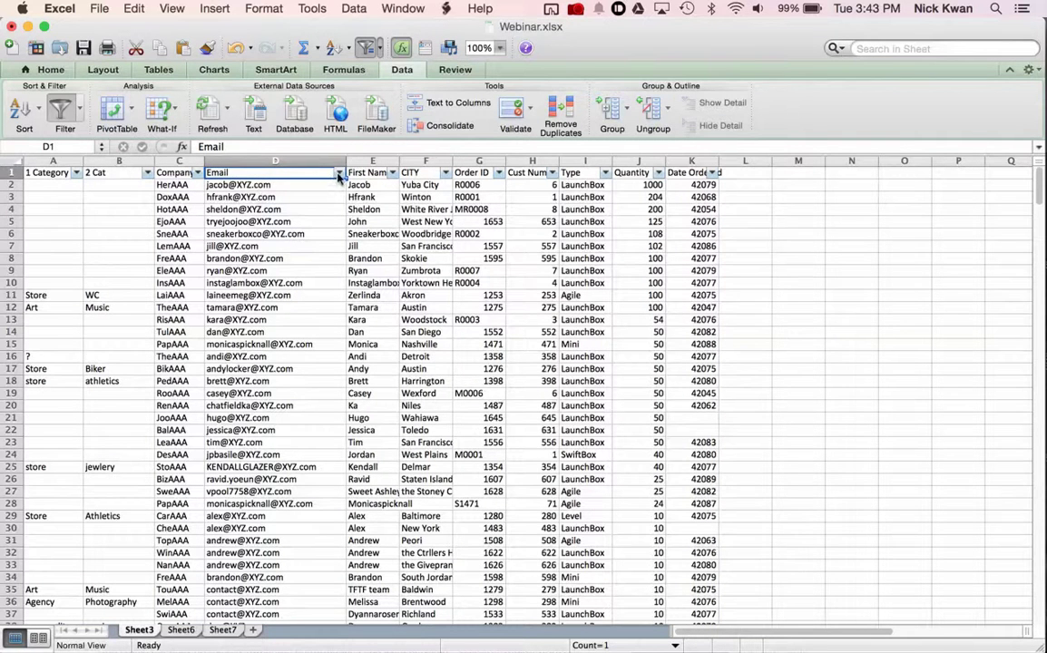
pyautogui.click(305, 210)
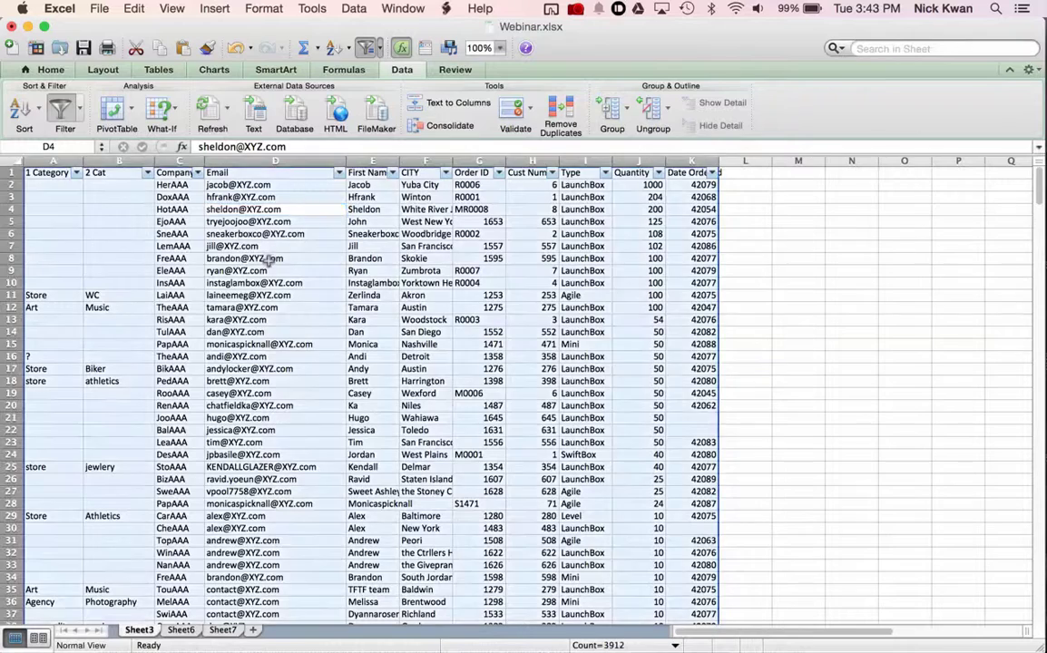
pyautogui.click(244, 259)
pyautogui.click(340, 172)
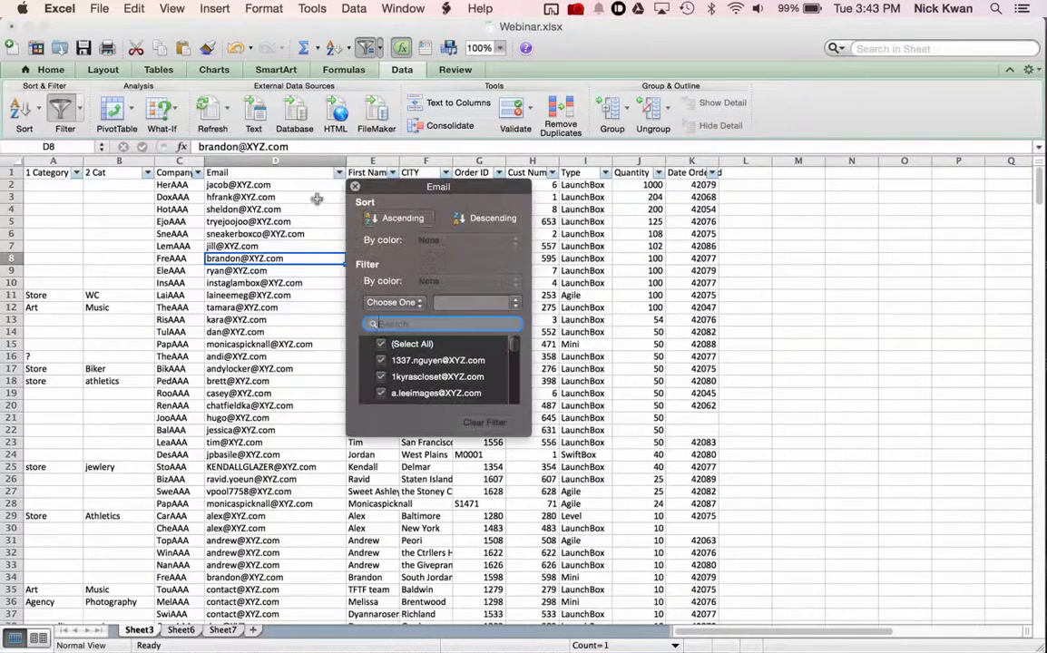
pyautogui.click(402, 217)
pyautogui.moveTo(404, 202); pyautogui.dragTo(854, 202)
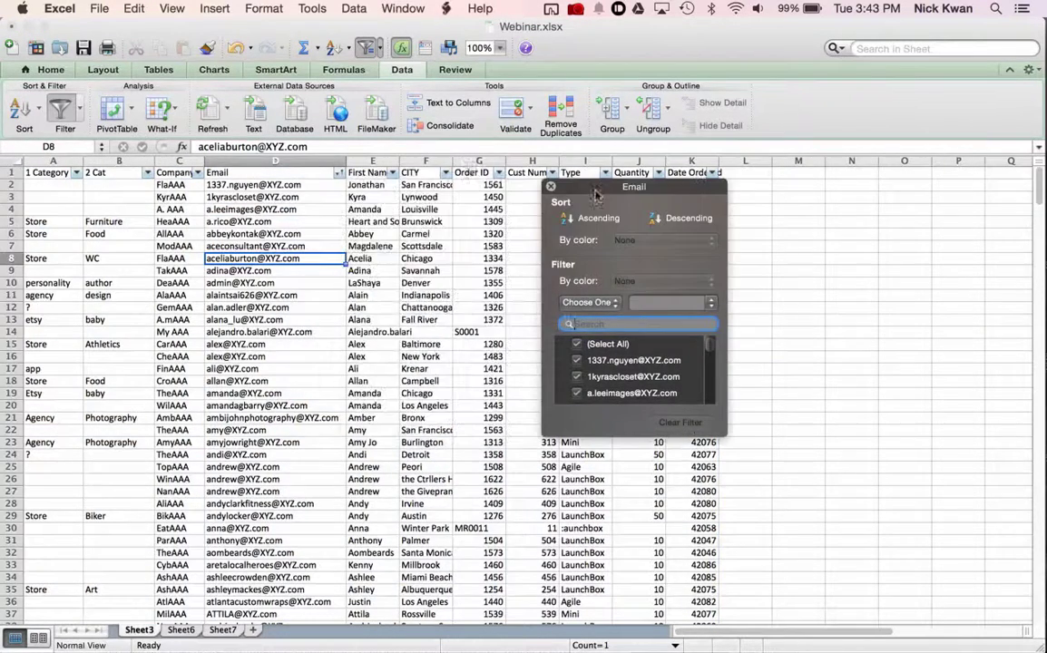
# Sort the table by the CITY column in ascending order.
pyautogui.click(446, 172)
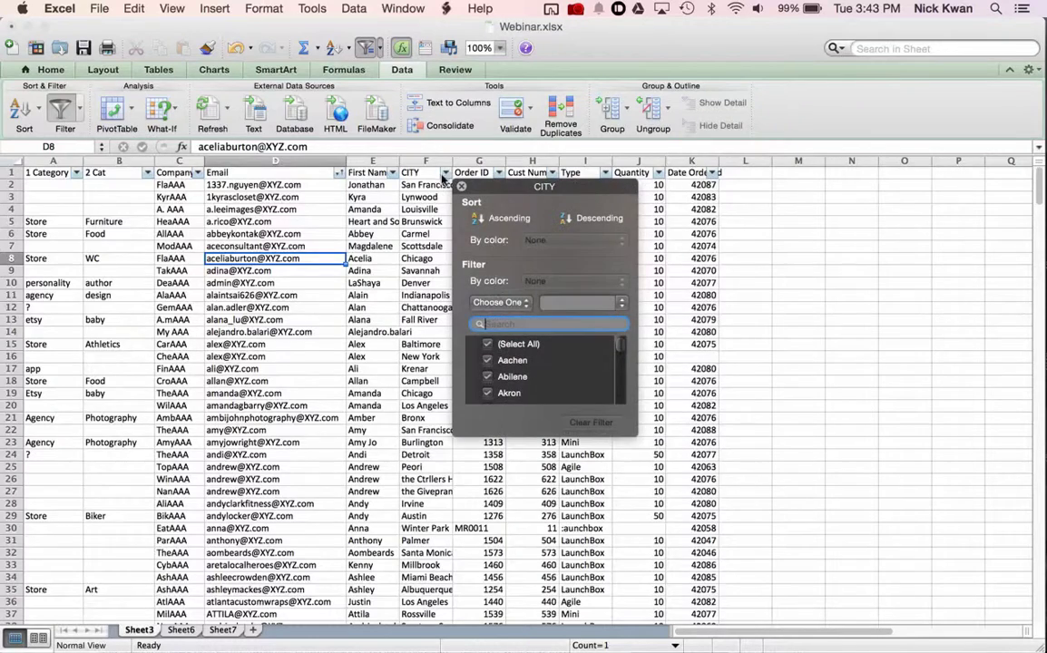
pyautogui.click(505, 220)
pyautogui.click(462, 187)
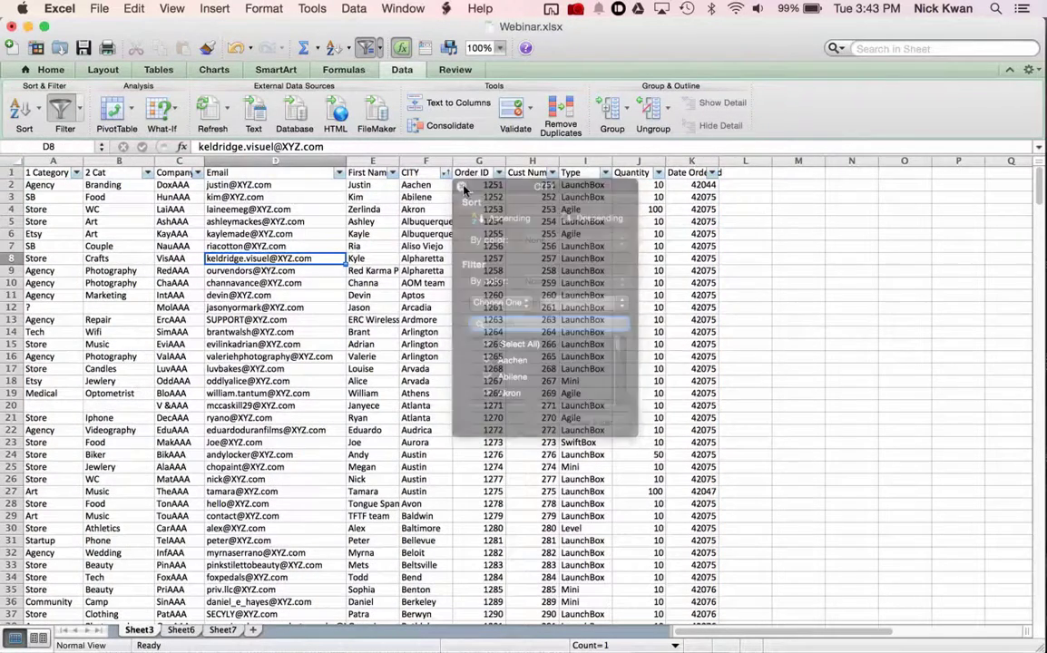
# View the Excel version information and highlight duplicate values in the Email column with light red fill and dark red text.
pyautogui.click(303, 160)
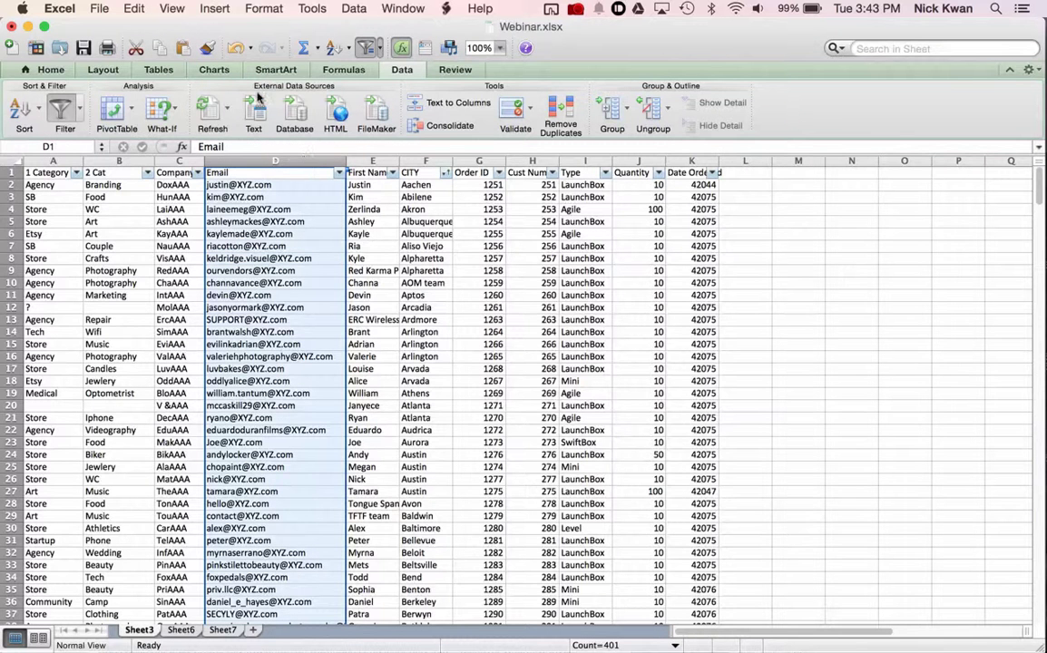
pyautogui.click(47, 70)
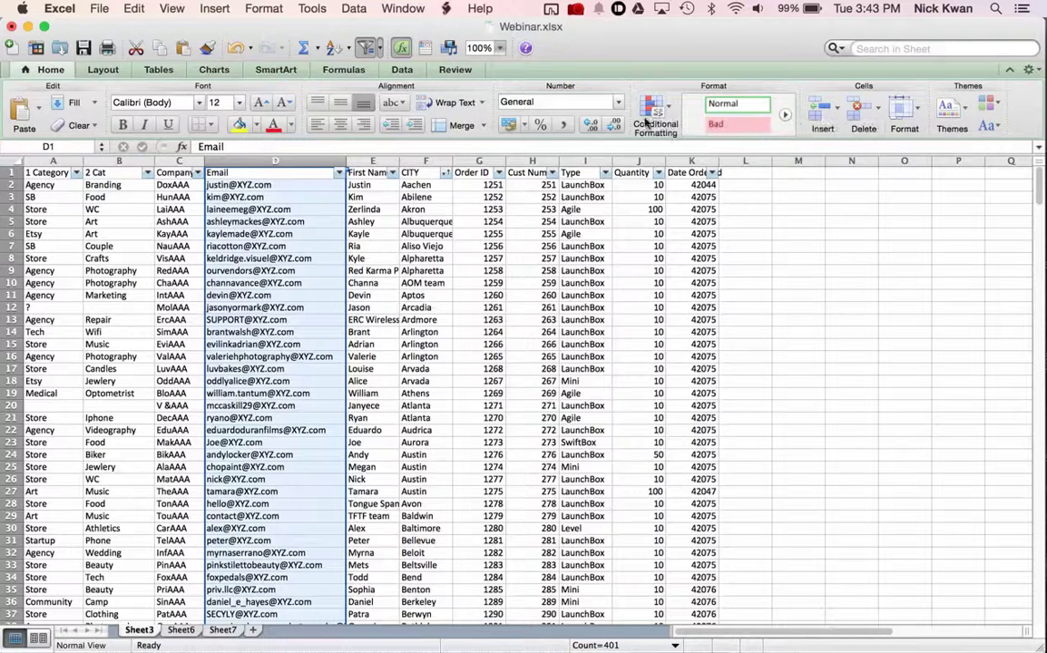
pyautogui.click(59, 8)
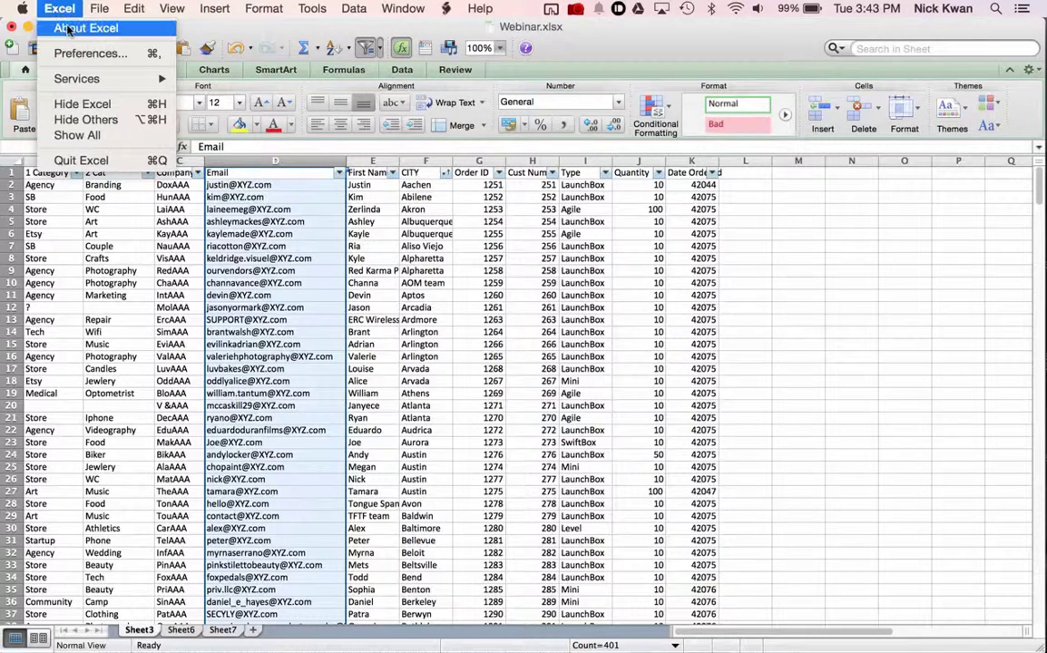
pyautogui.click(69, 30)
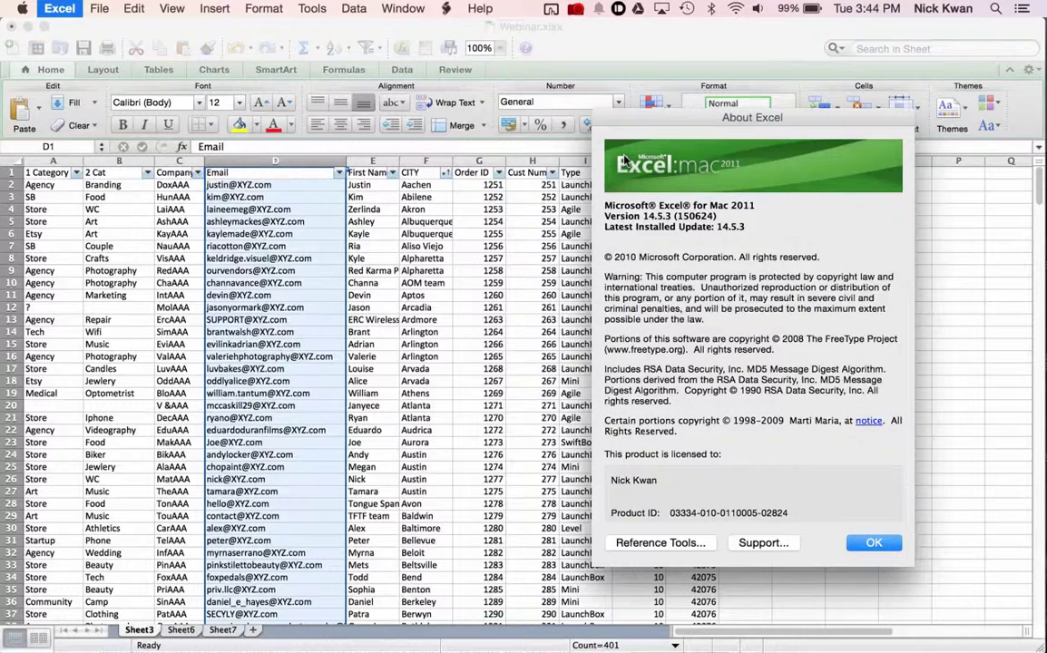
pyautogui.click(873, 542)
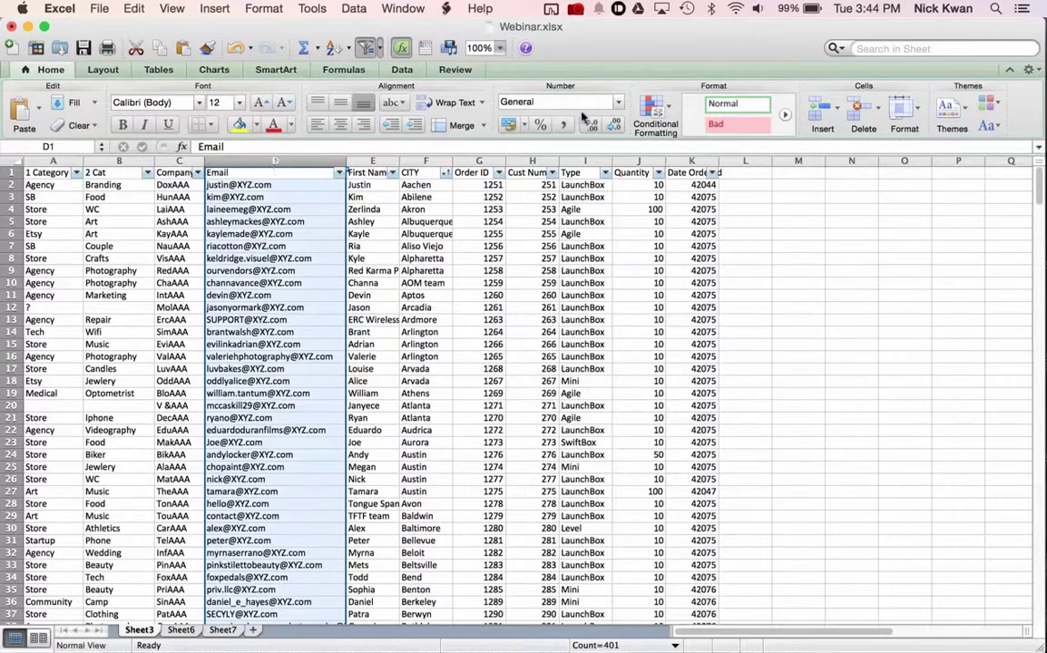
pyautogui.click(654, 108)
pyautogui.moveTo(730, 141)
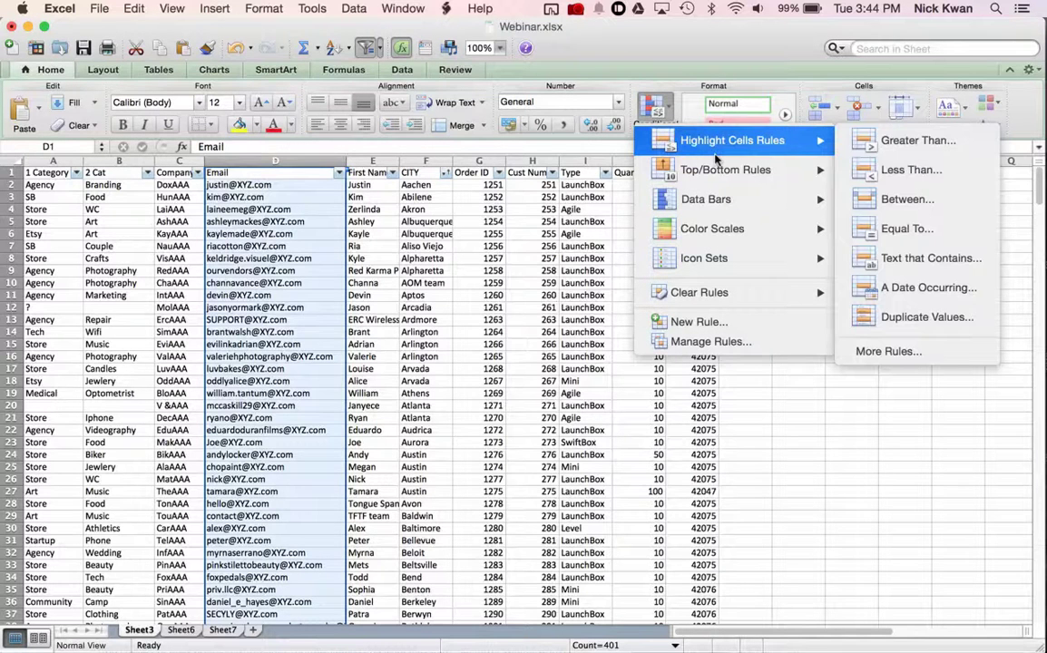
pyautogui.click(878, 317)
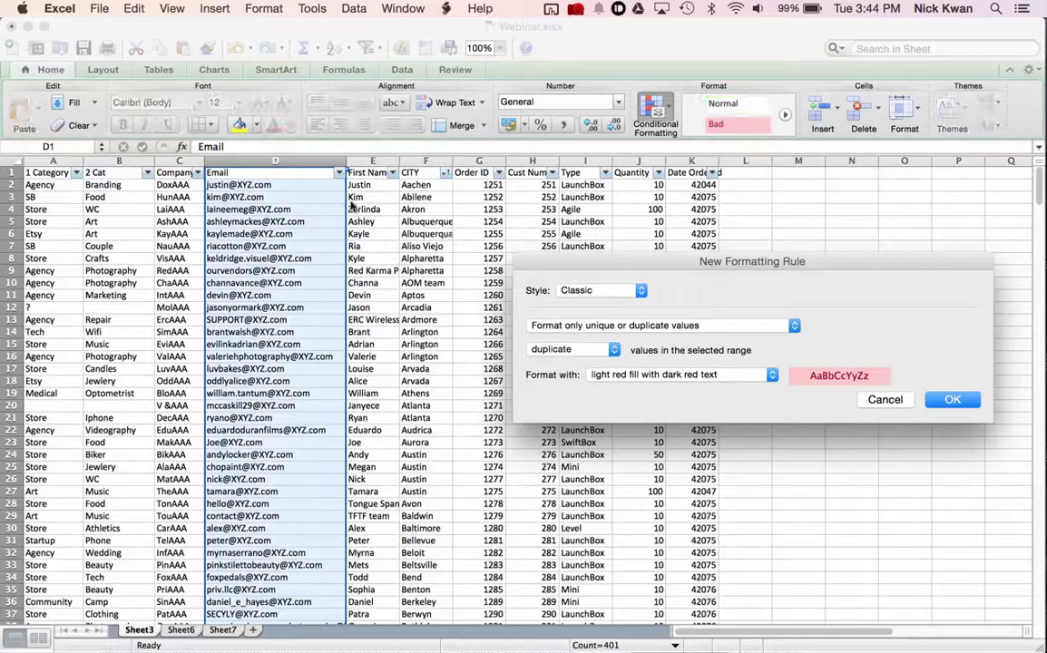
pyautogui.click(947, 399)
pyautogui.click(953, 400)
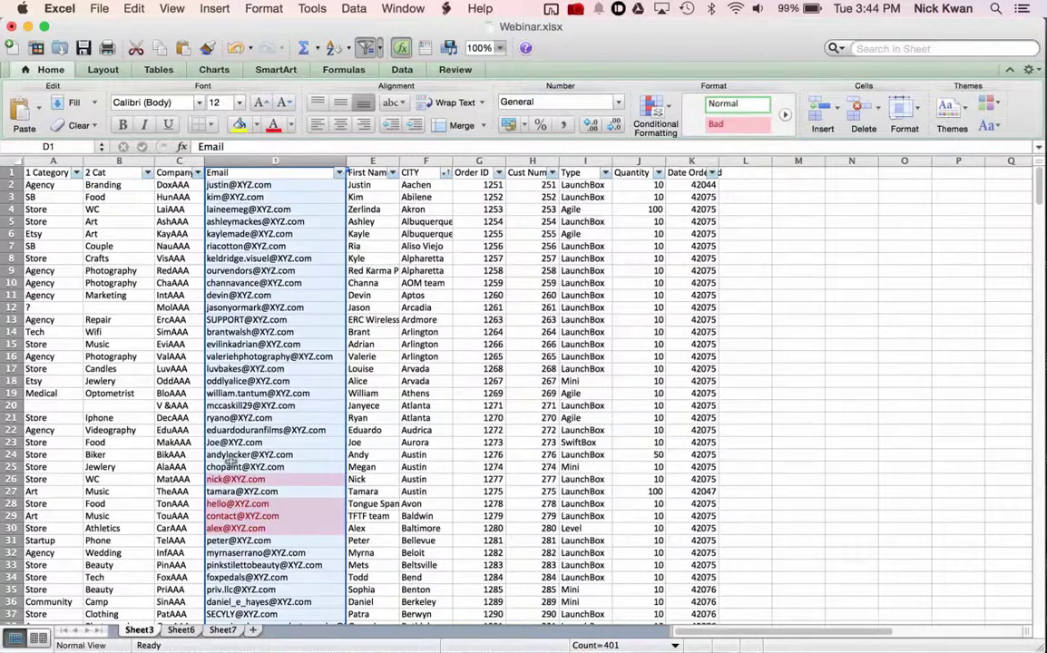
# Sort the table by Email in ascending order and by the Email column's cell color, bringing the red duplicate rows to the start.
pyautogui.scroll(-5, 228, 454)
pyautogui.scroll(5, 249, 326)
pyautogui.click(338, 172)
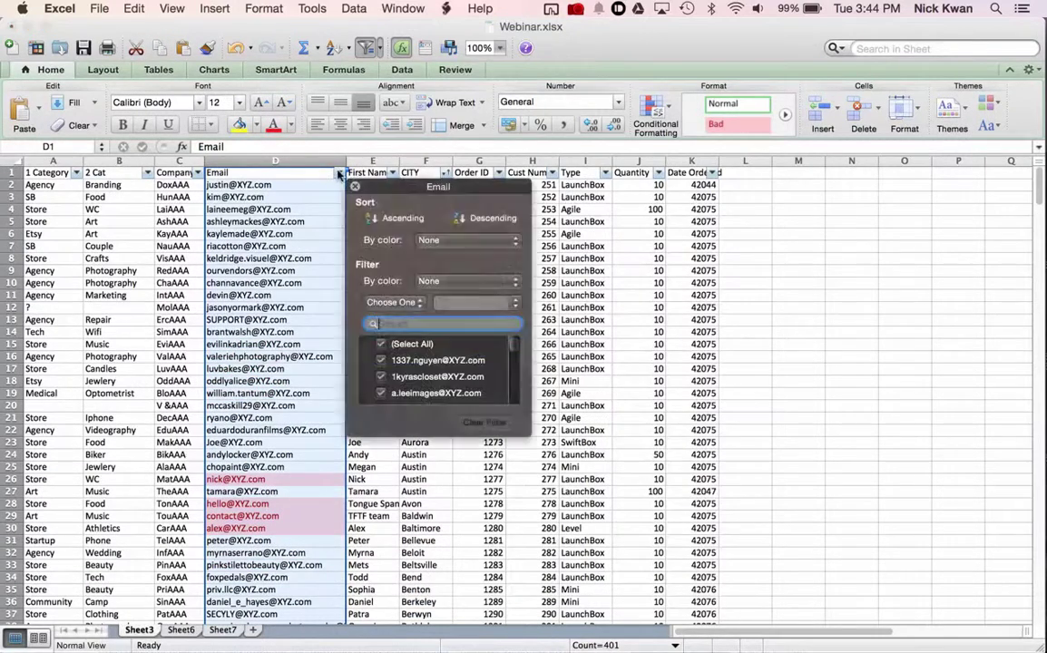
pyautogui.click(401, 219)
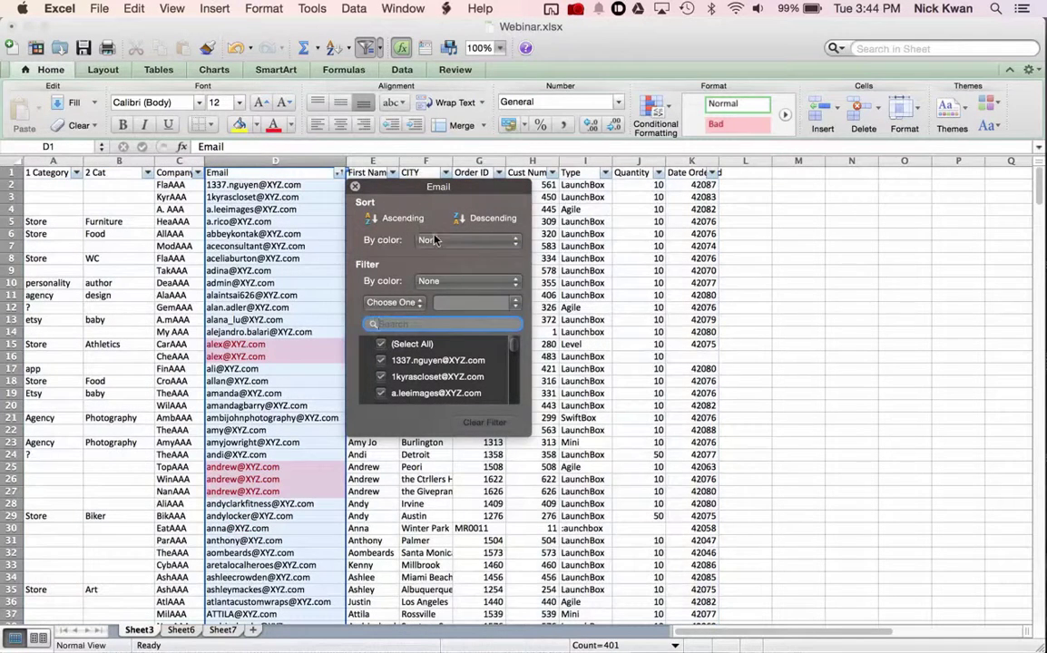
pyautogui.click(434, 239)
pyautogui.moveTo(454, 252)
pyautogui.click(552, 261)
pyautogui.moveTo(410, 186); pyautogui.dragTo(877, 187)
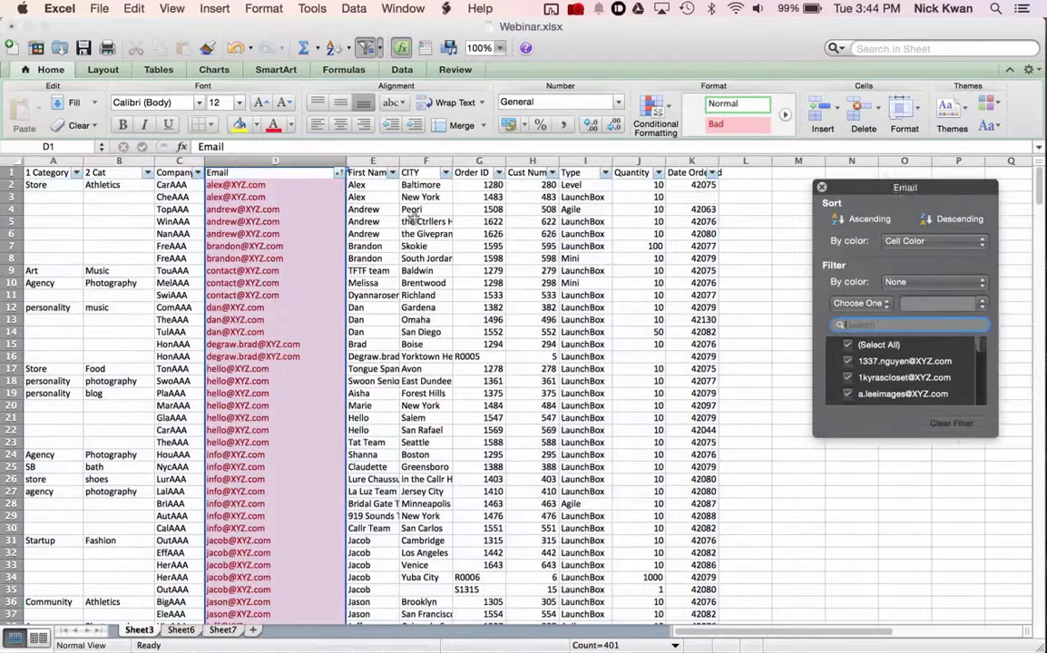
pyautogui.click(386, 222)
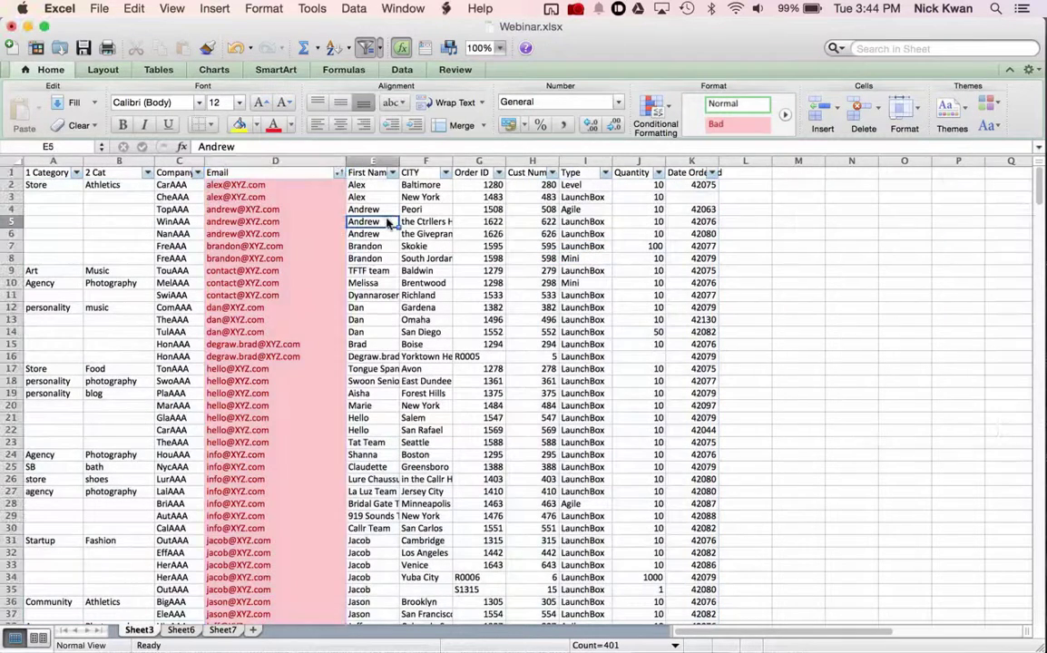
# Copy the header row and all rows with highlighted duplicate emails, range A1:K64.
pyautogui.click(52, 169)
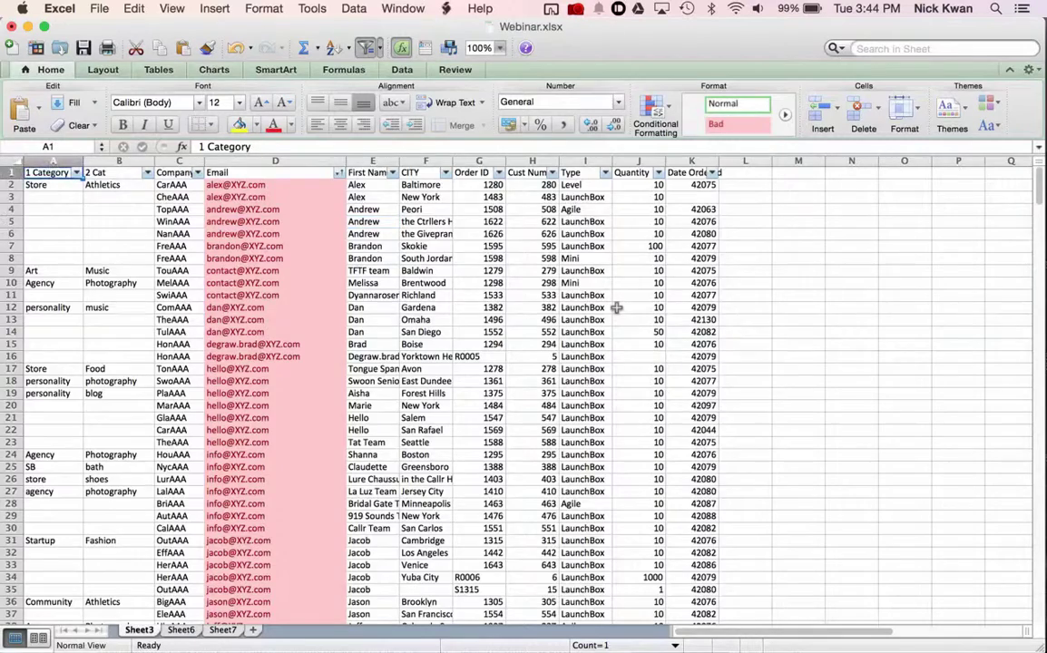
pyautogui.scroll(-6, 581, 306)
pyautogui.scroll(-10, 616, 309)
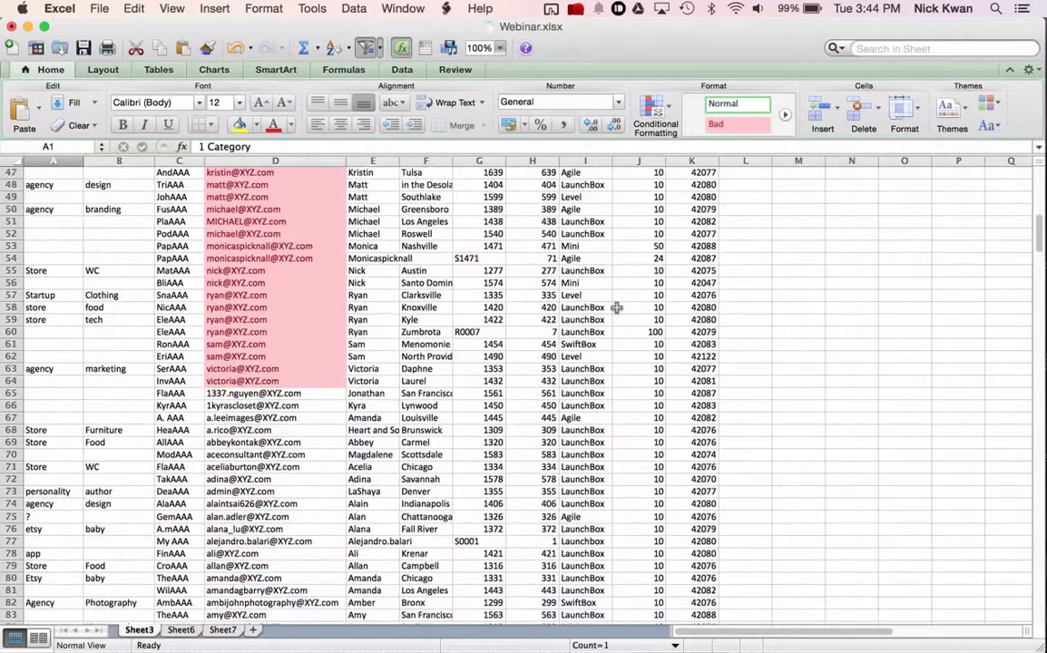
pyautogui.keyDown('shift'); pyautogui.click(704, 346); pyautogui.keyUp('shift')
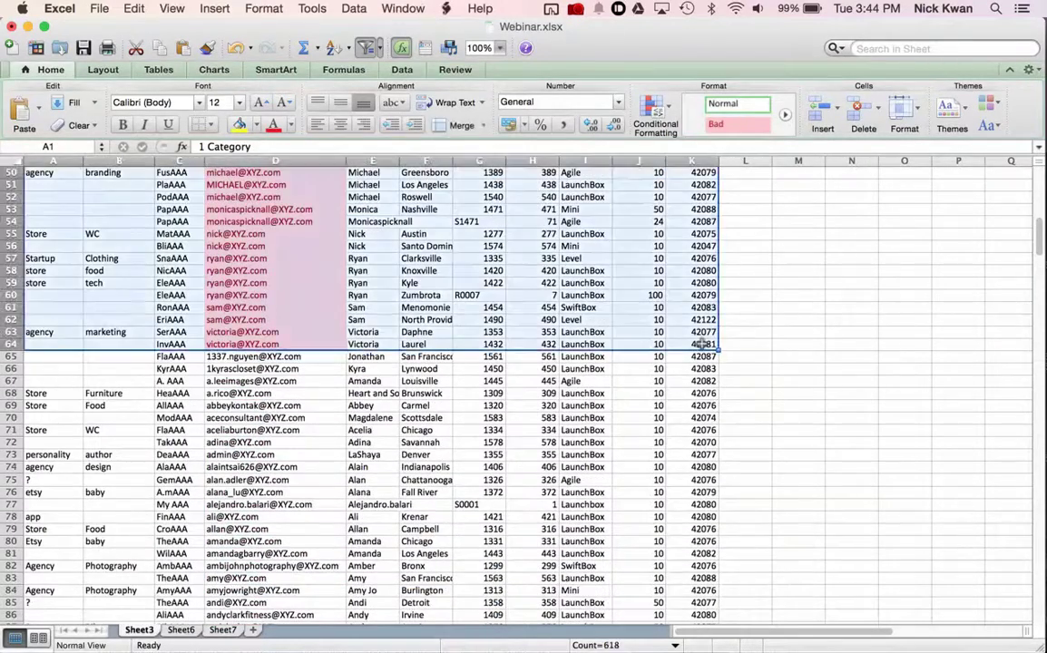
pyautogui.press('super+c')
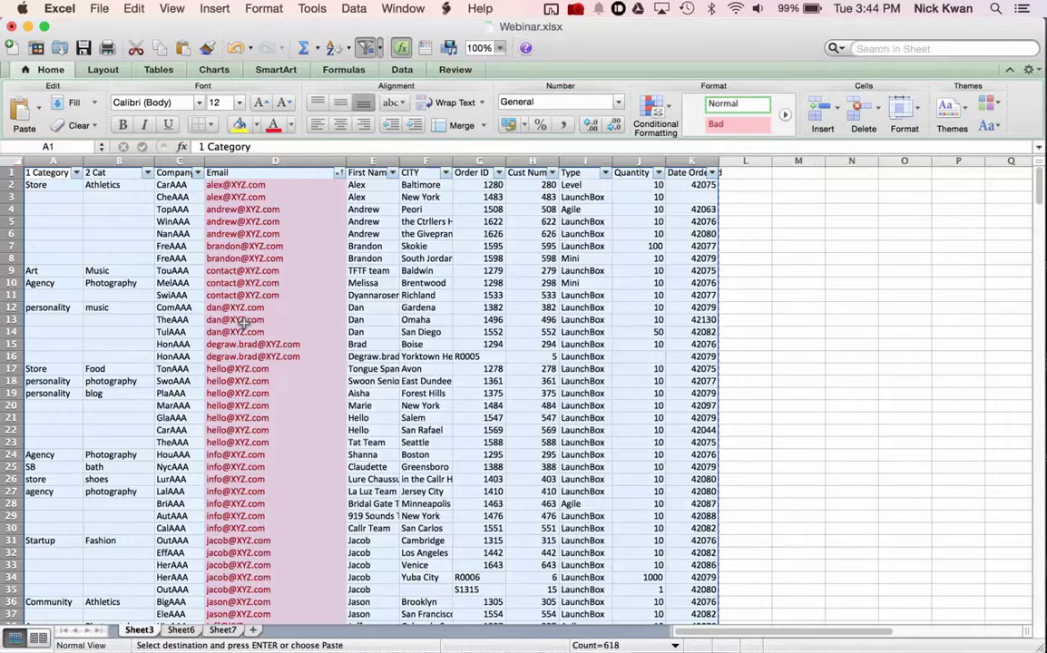
# Insert a new sheet and paste the copied rows at cell A1 as values only.
pyautogui.rightClick(139, 630)
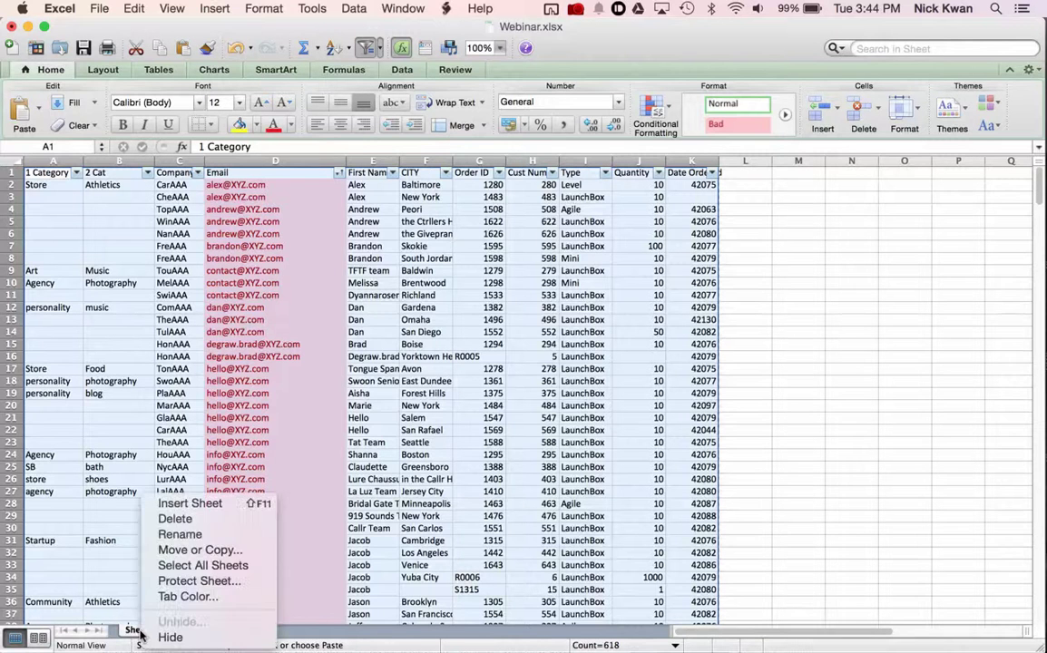
pyautogui.click(179, 506)
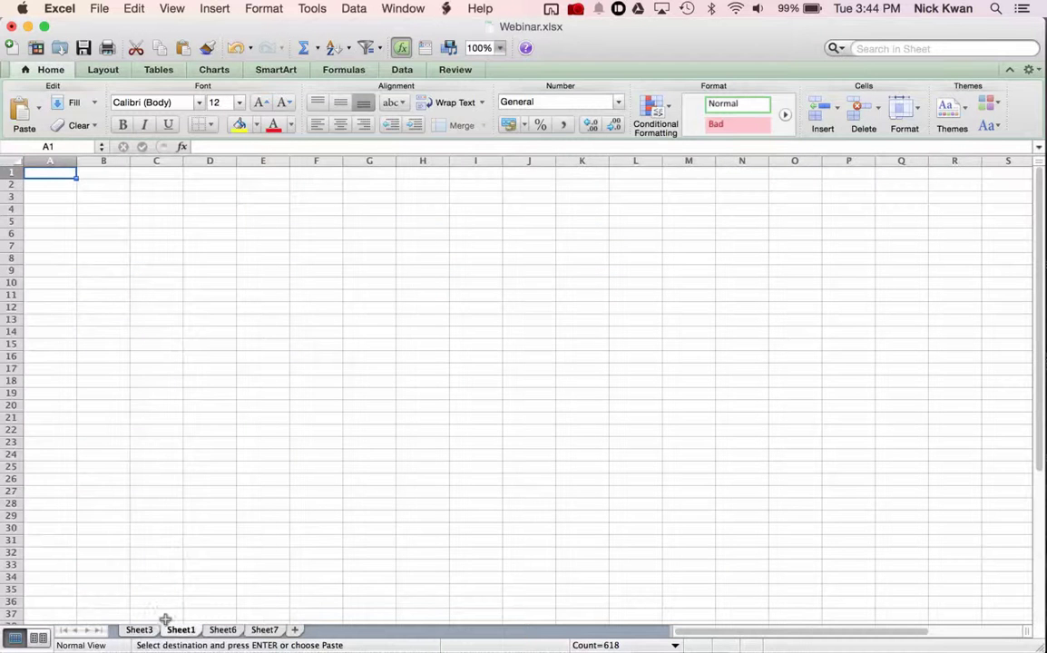
pyautogui.rightClick(51, 172)
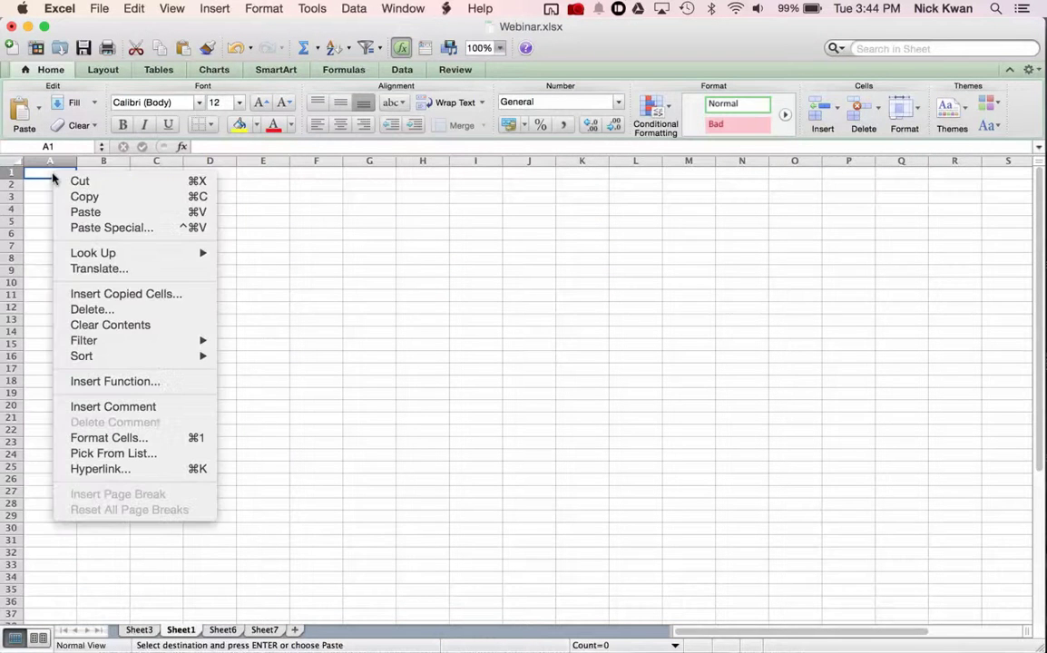
pyautogui.click(105, 228)
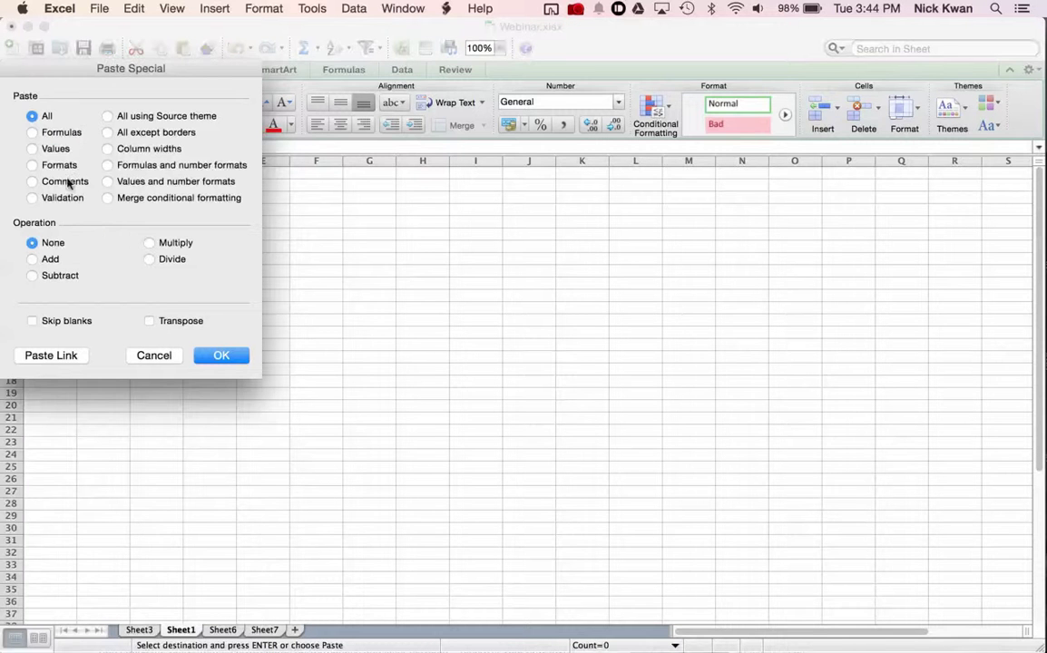
pyautogui.click(50, 149)
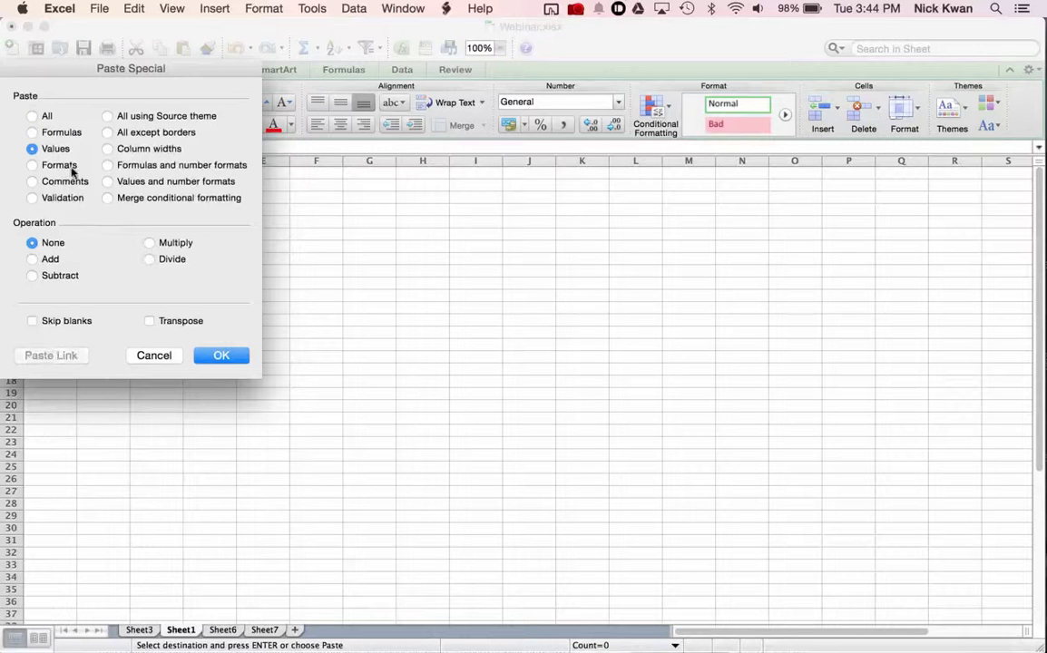
pyautogui.click(220, 355)
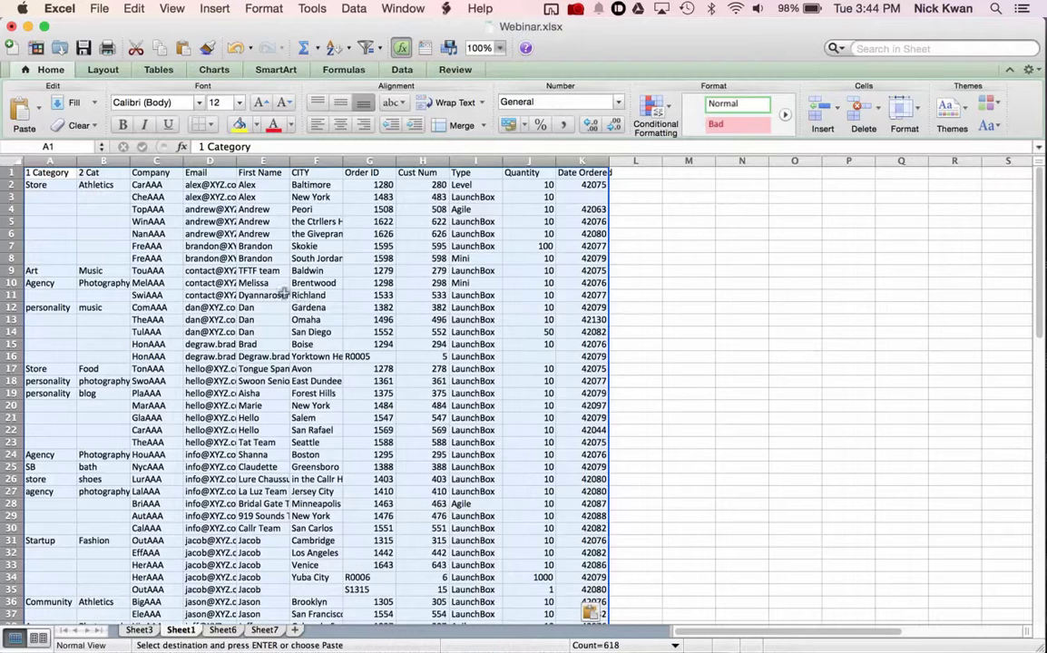
# Turn on filtering for the whole pasted table on Sheet1.
pyautogui.click(193, 244)
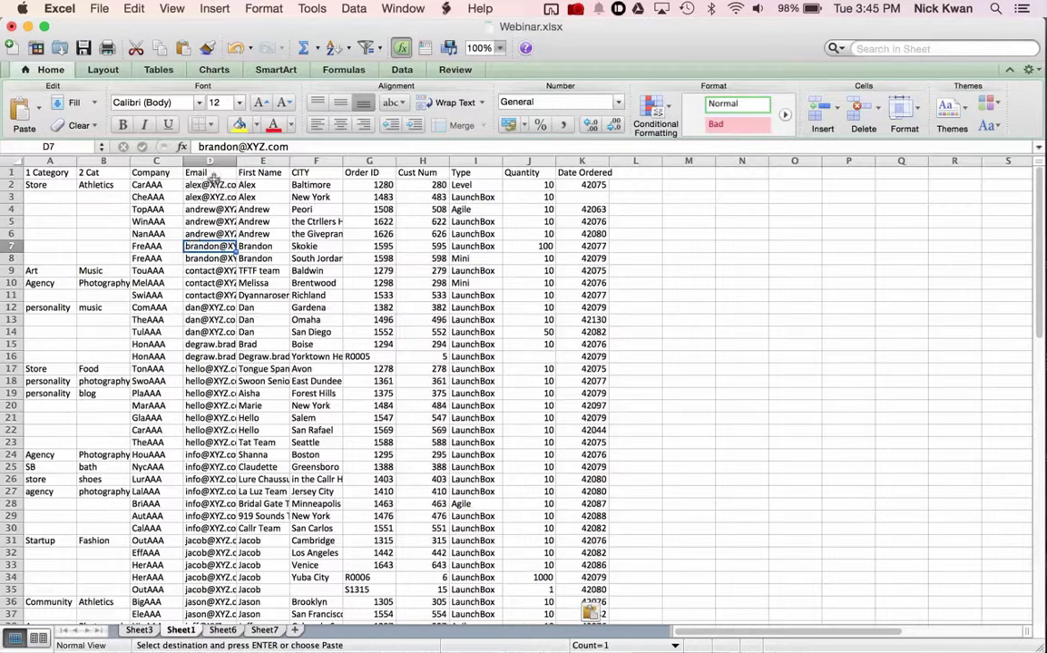
pyautogui.click(195, 172)
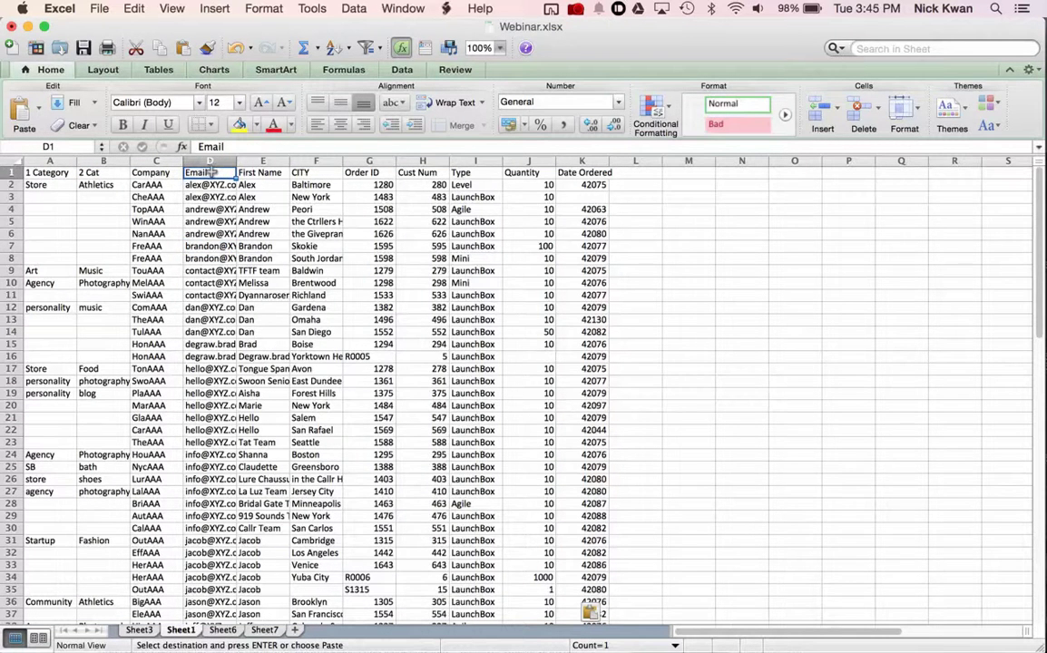
pyautogui.press('super+a')
pyautogui.scroll(10, 212, 201)
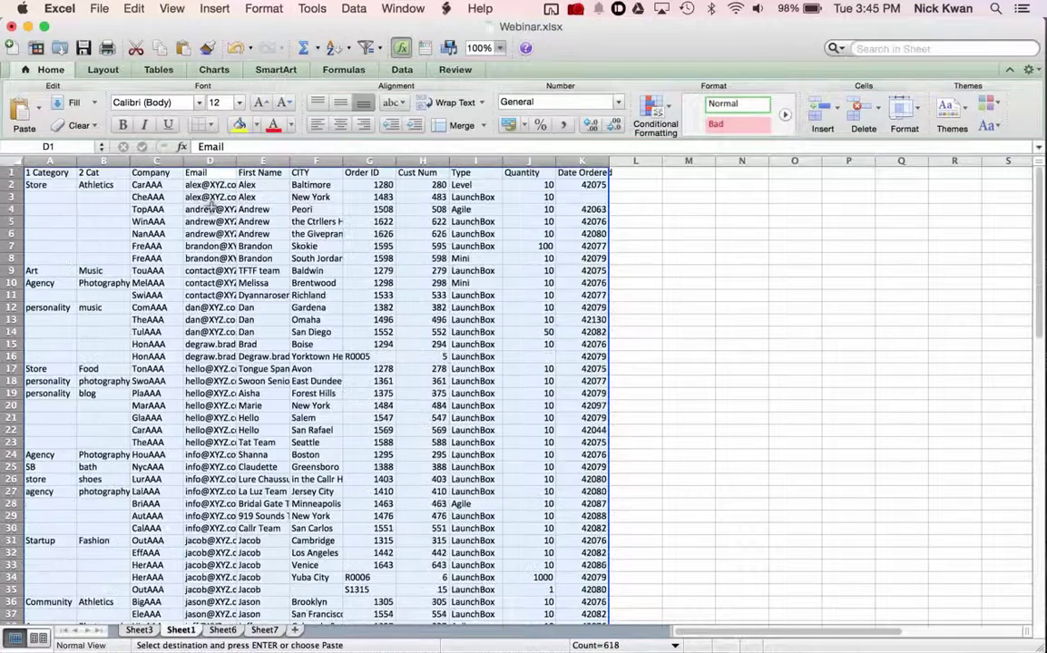
pyautogui.click(366, 47)
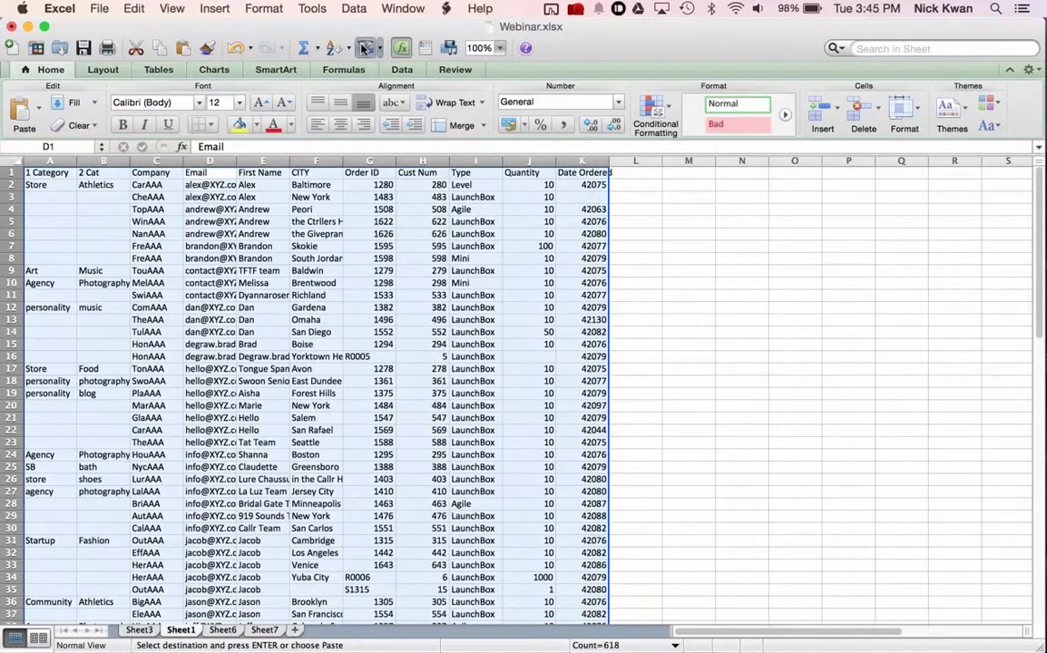
# Start an Advanced Filter on the table, filtering in place with unique records only.
pyautogui.click(211, 161)
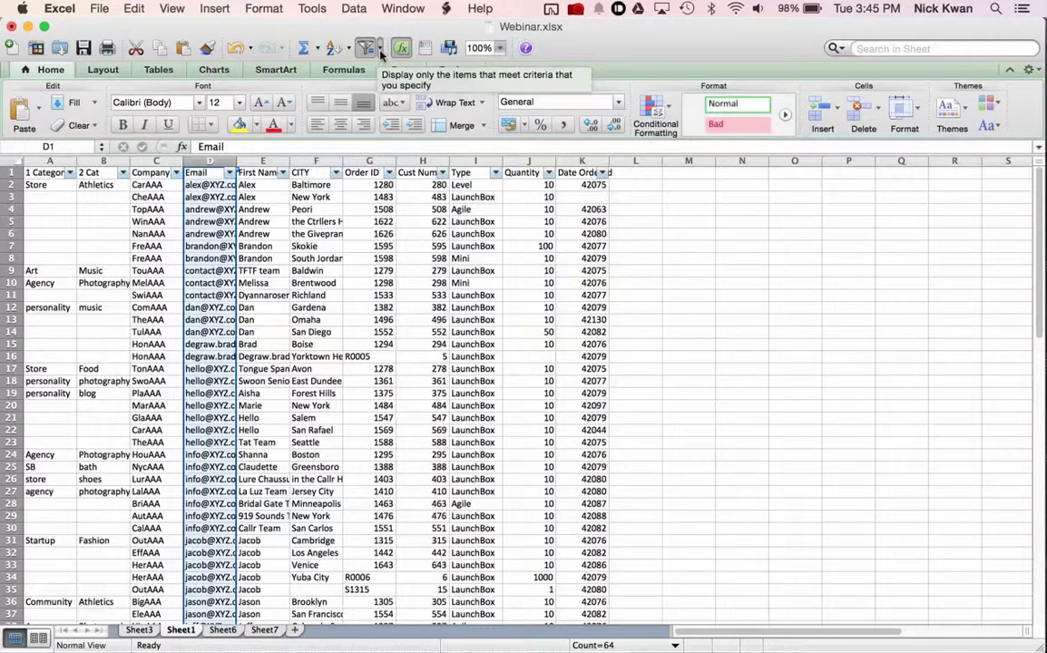
pyautogui.click(382, 53)
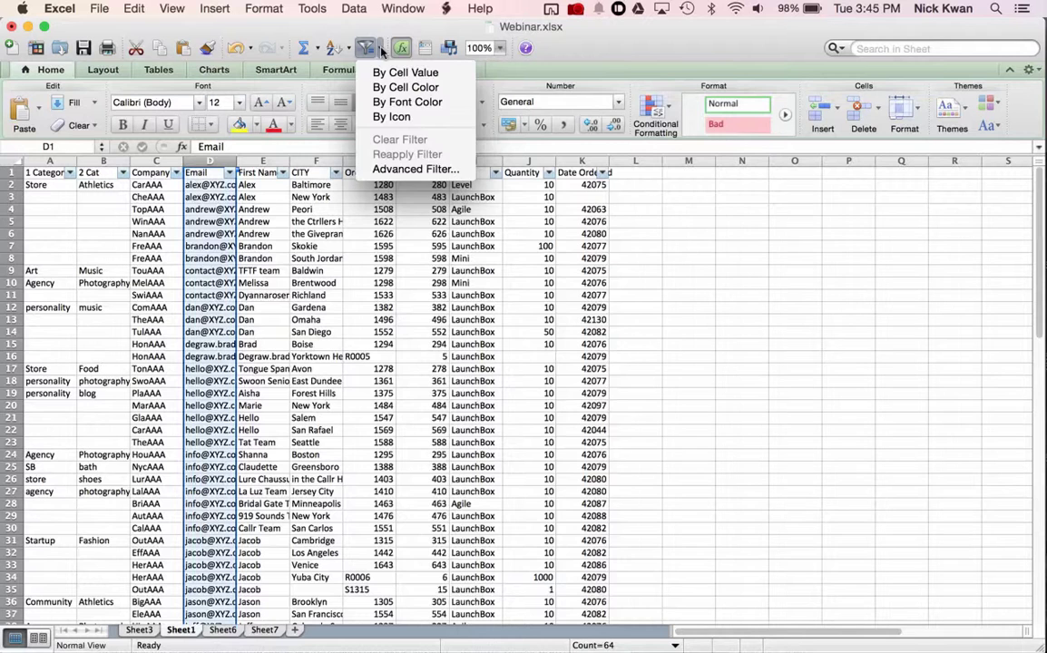
pyautogui.click(382, 53)
pyautogui.click(401, 70)
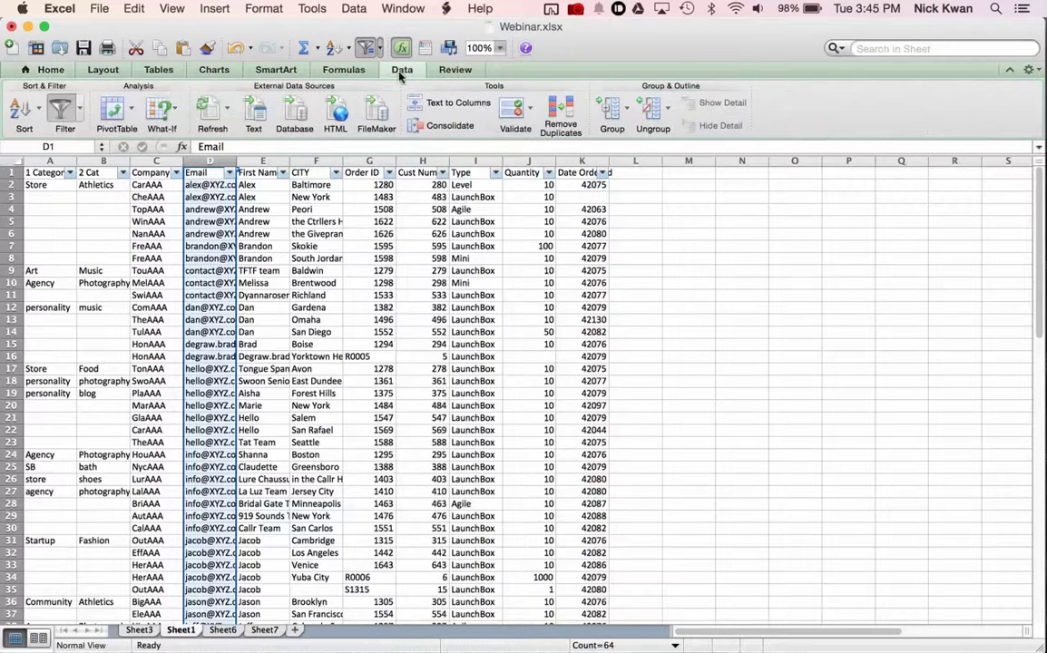
pyautogui.click(78, 108)
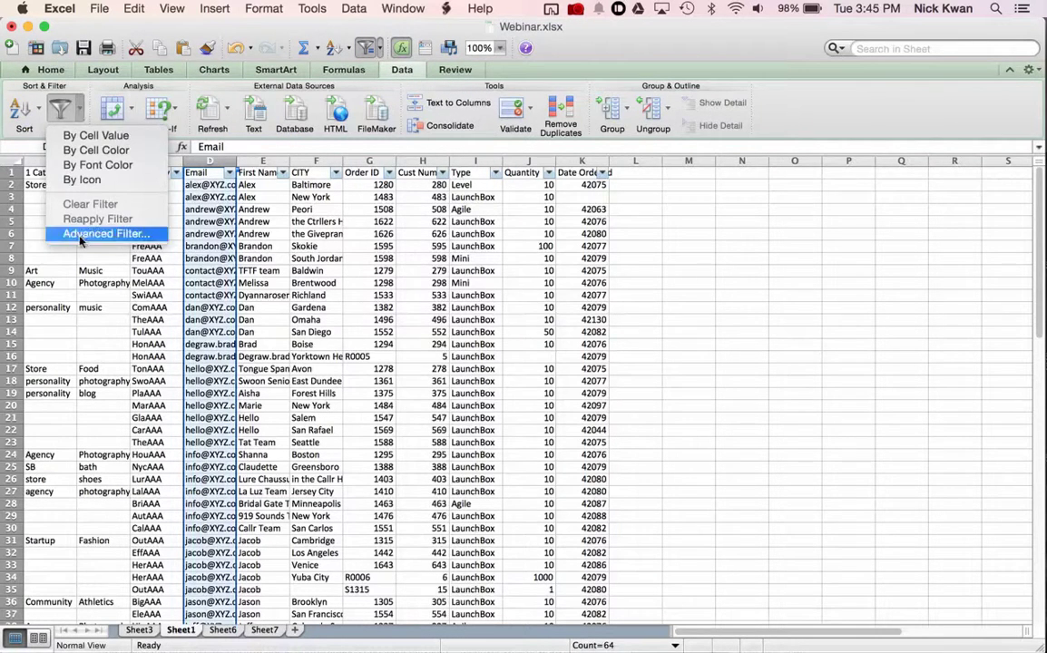
pyautogui.click(100, 234)
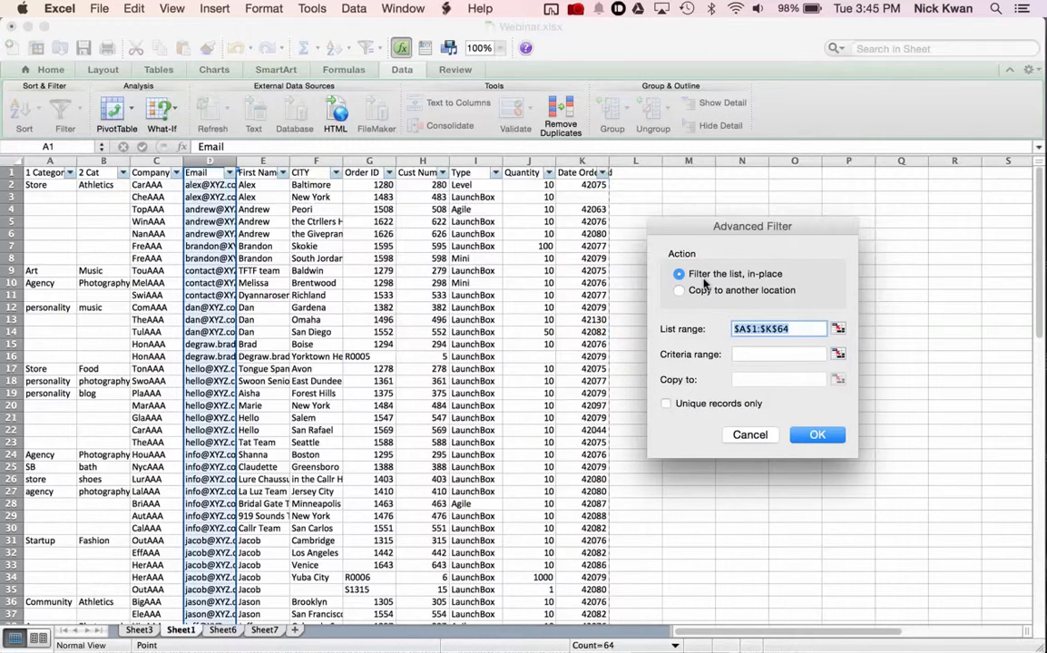
pyautogui.click(666, 406)
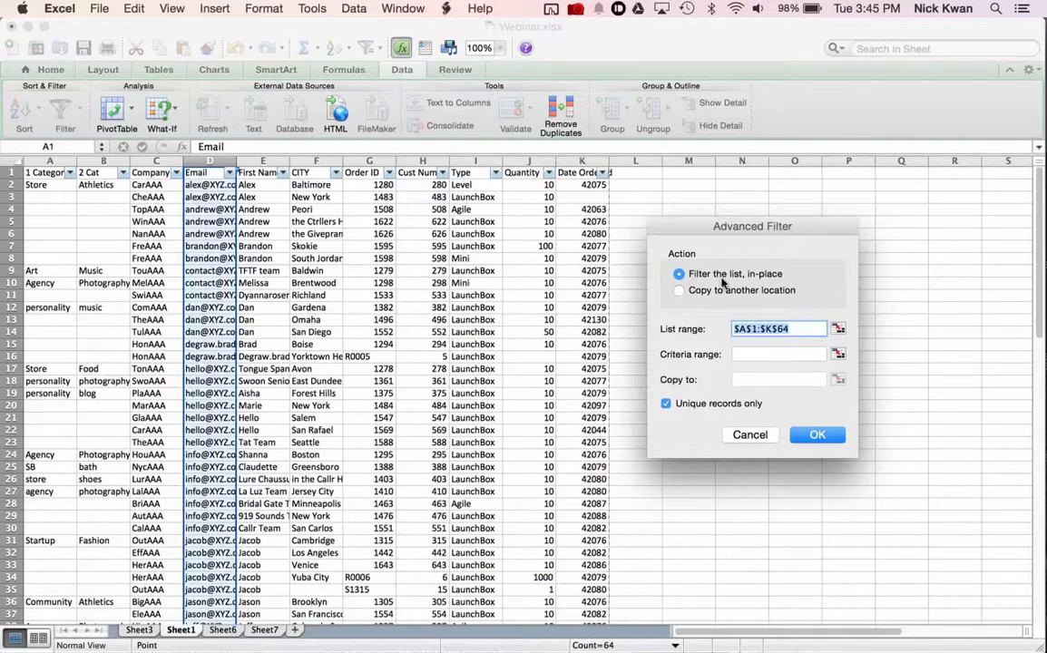
# Set the Advanced Filter's list range to the Email column cells D1:D64 and apply the filter.
pyautogui.click(746, 330)
pyautogui.click(838, 331)
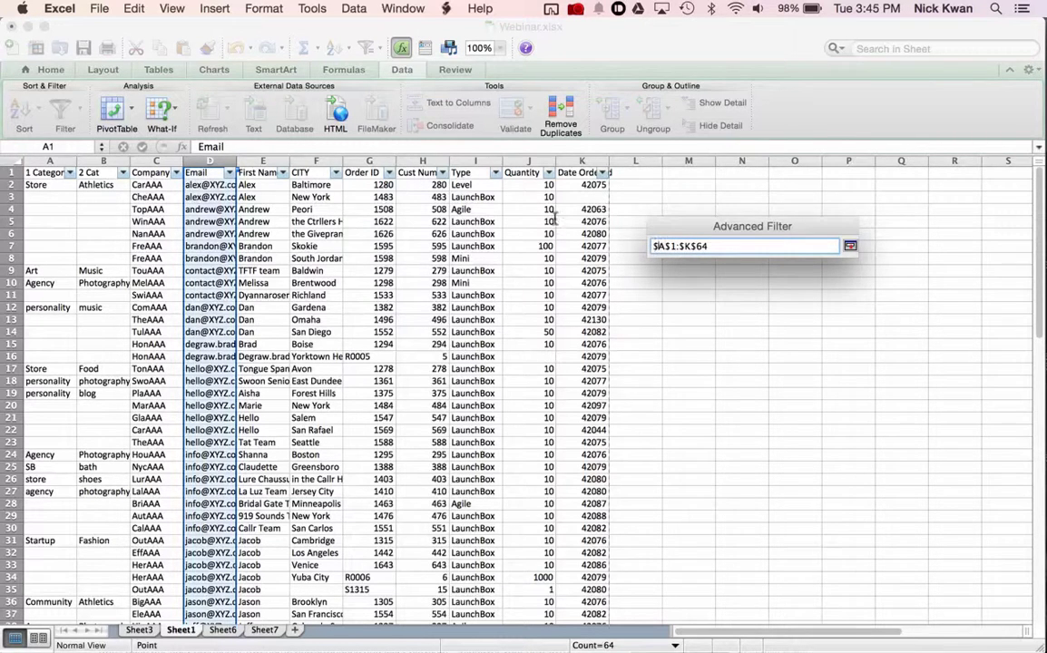
pyautogui.click(852, 249)
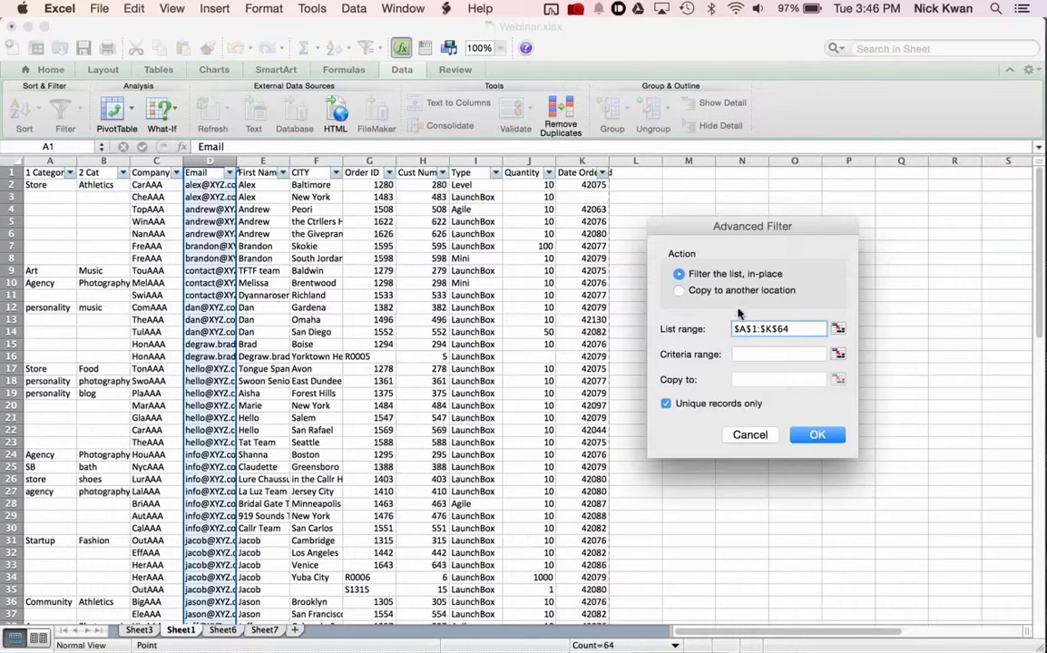
pyautogui.click(846, 393)
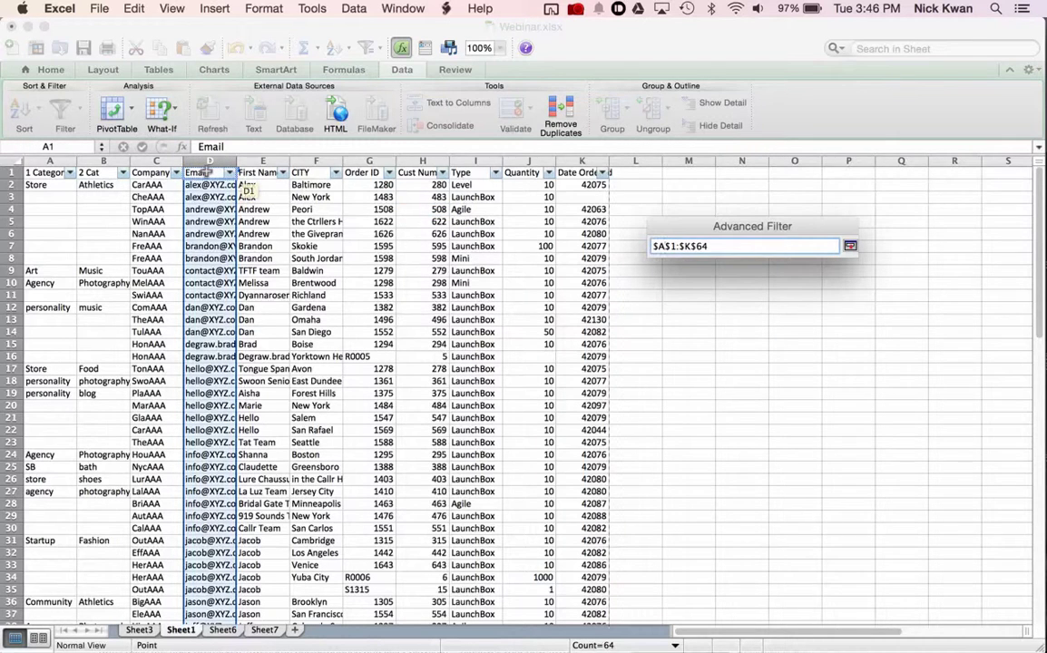
pyautogui.moveTo(207, 173); pyautogui.dragTo(216, 515)
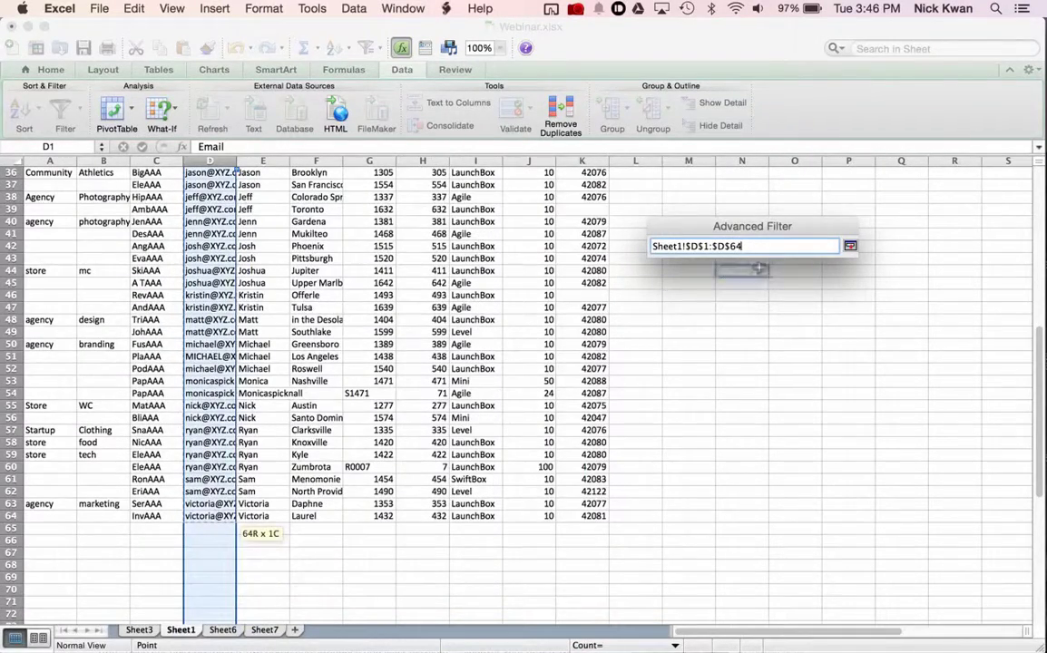
pyautogui.click(849, 247)
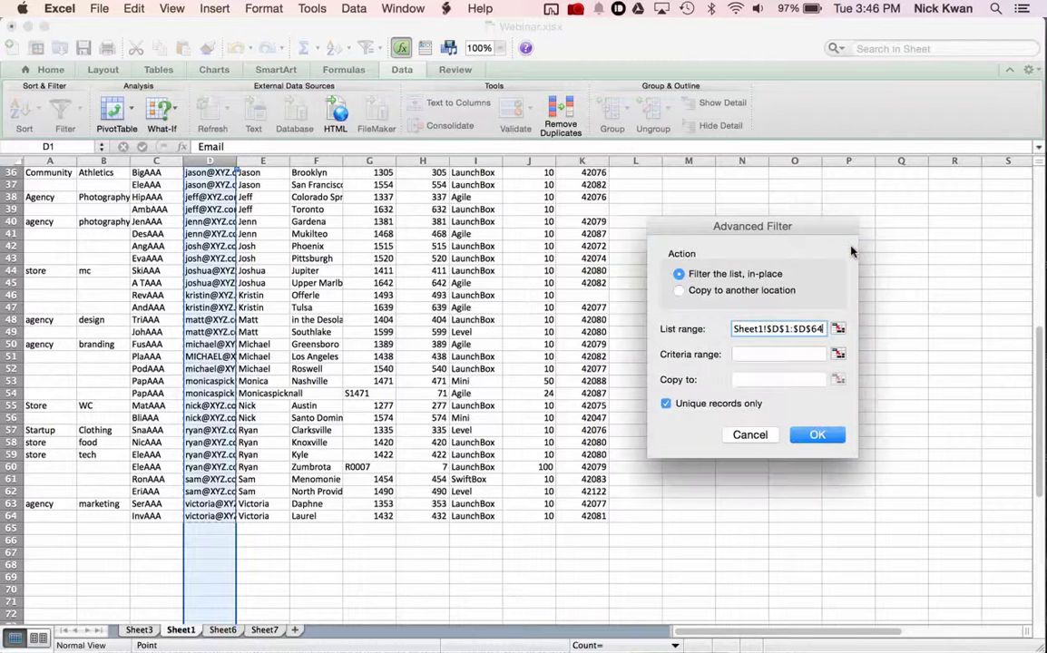
pyautogui.click(817, 435)
pyautogui.click(211, 320)
pyautogui.scroll(10, 211, 320)
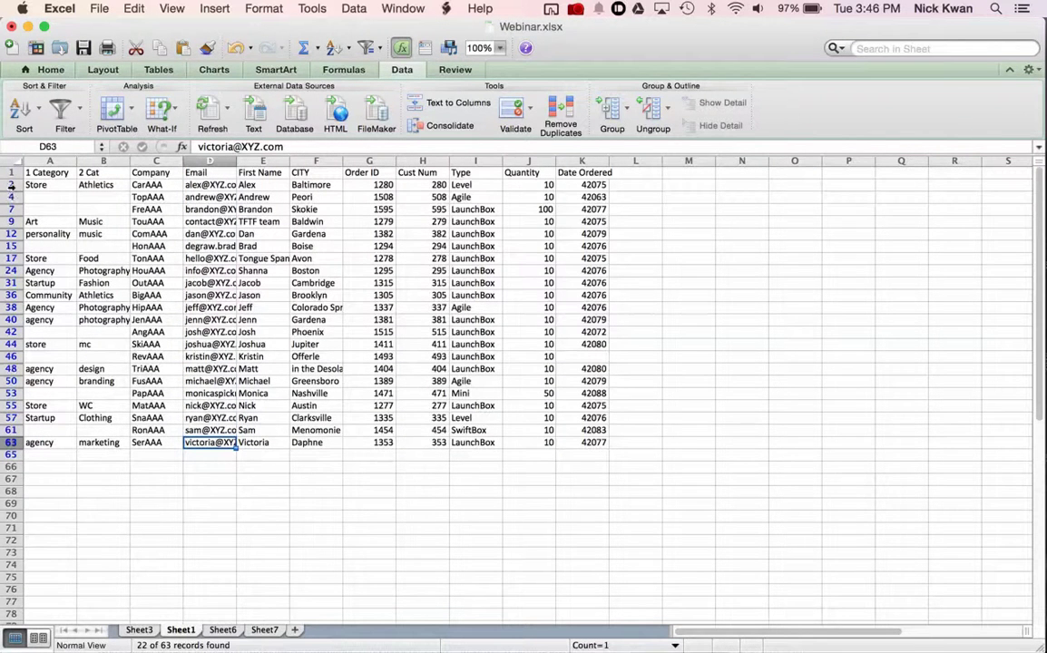
# Copy the entire filtered table with its header row, columns A to K.
pyautogui.click(53, 173)
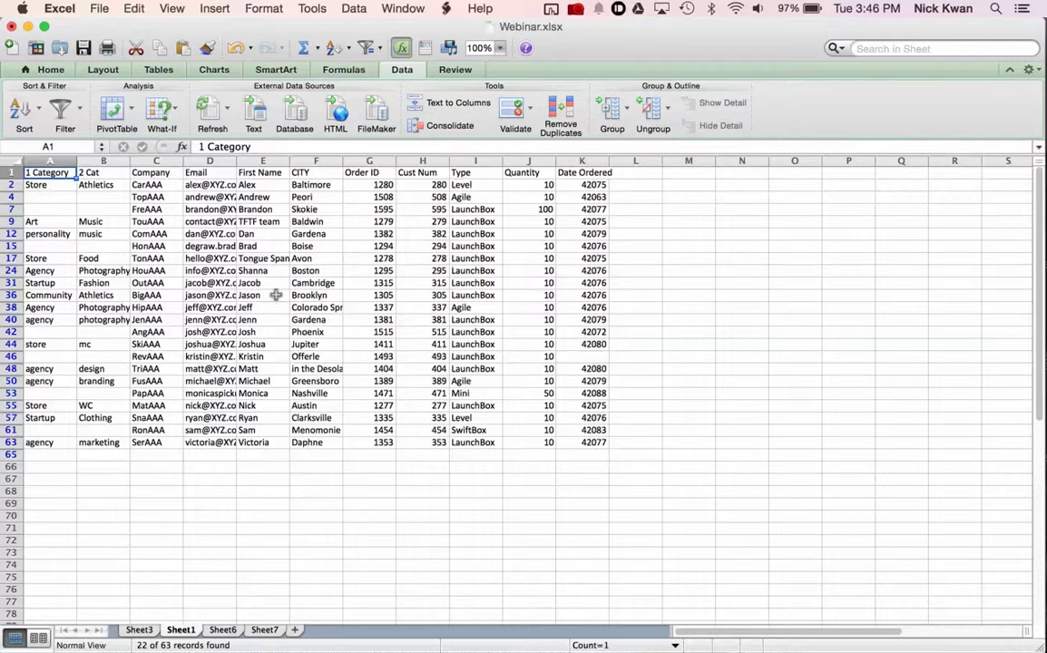
pyautogui.click(427, 392)
pyautogui.press('super+a')
pyautogui.press('super+c')
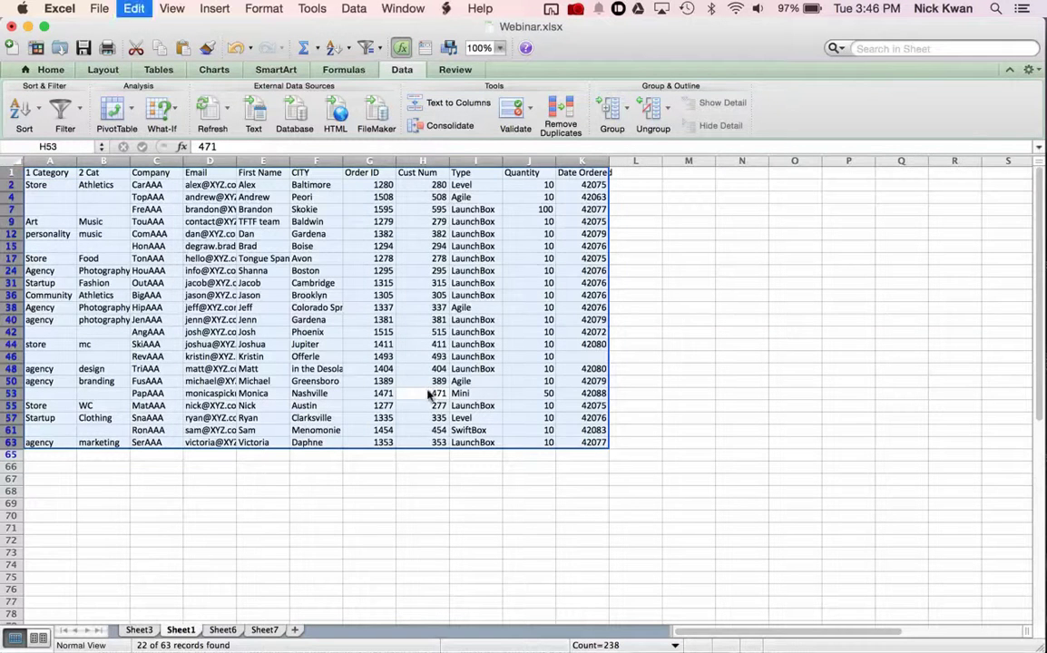
# Insert a new sheet and paste the filtered unique-email rows at cell A1 as values only.
pyautogui.rightClick(184, 632)
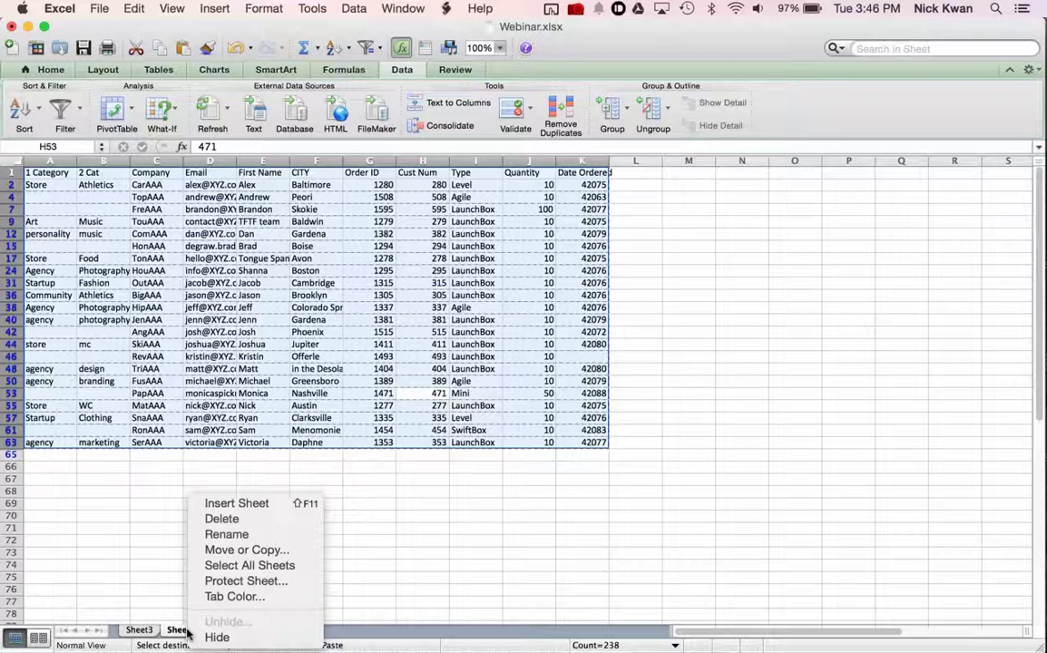
pyautogui.click(256, 502)
pyautogui.rightClick(67, 181)
pyautogui.click(121, 232)
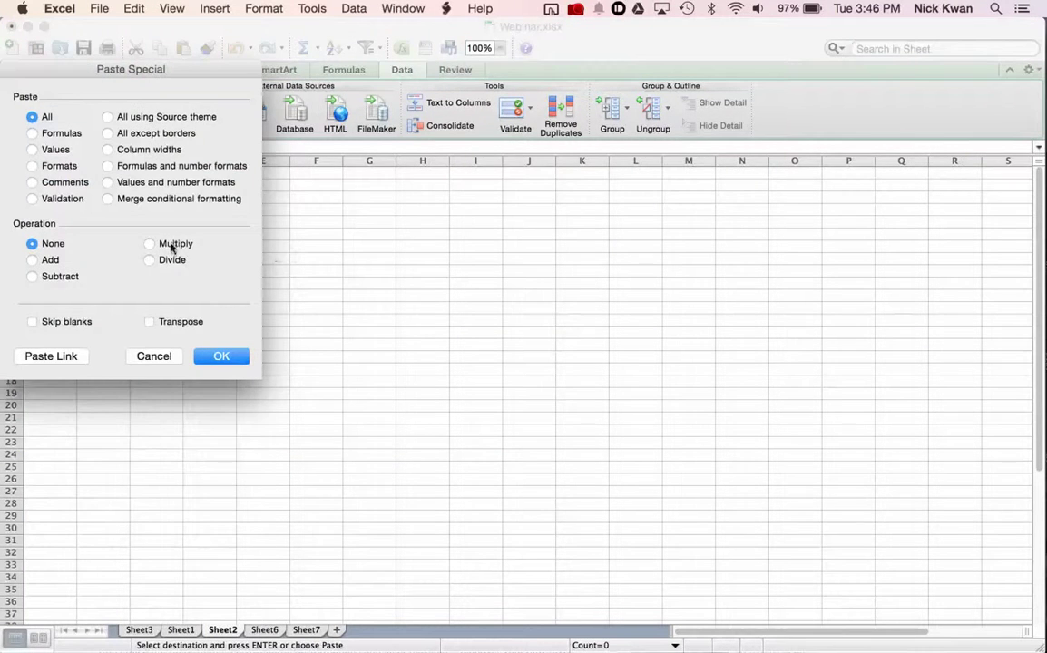
pyautogui.click(53, 150)
pyautogui.click(224, 358)
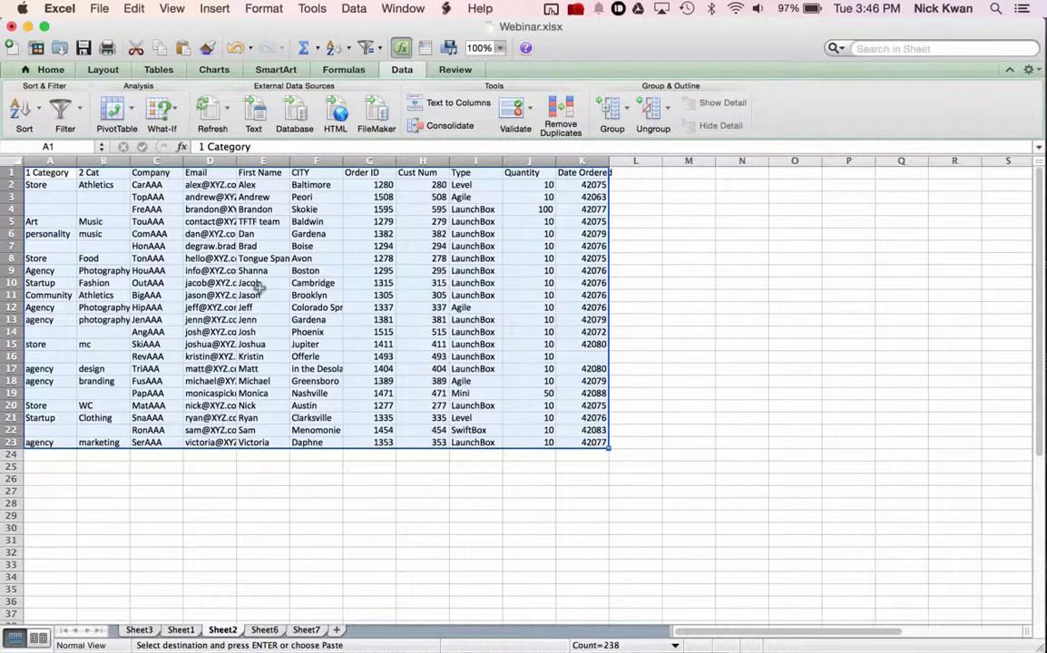
pyautogui.click(208, 307)
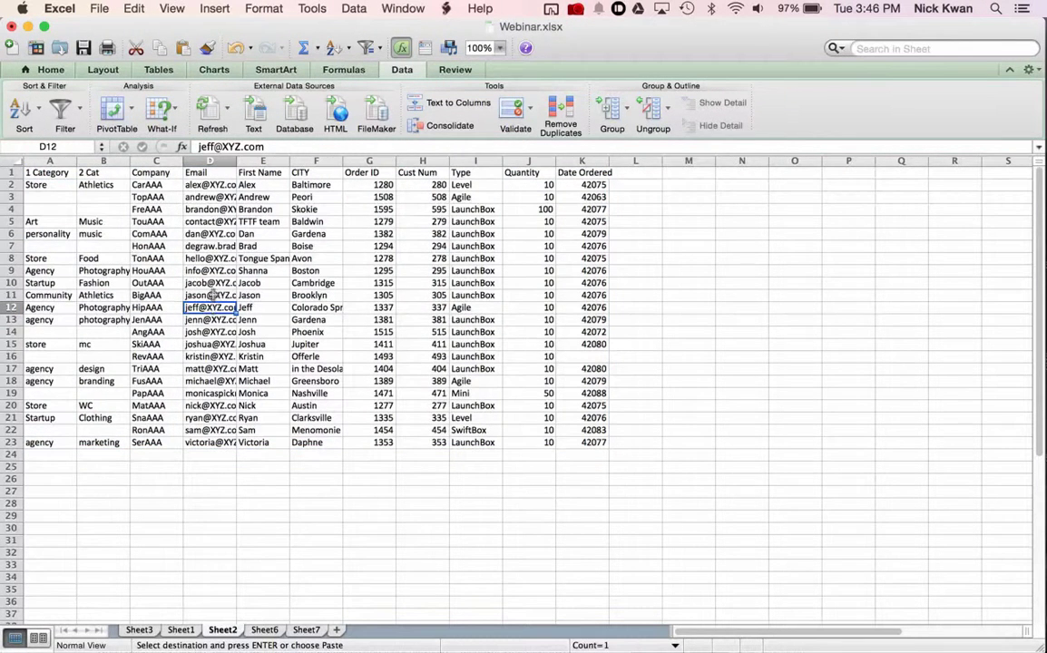
pyautogui.click(208, 184)
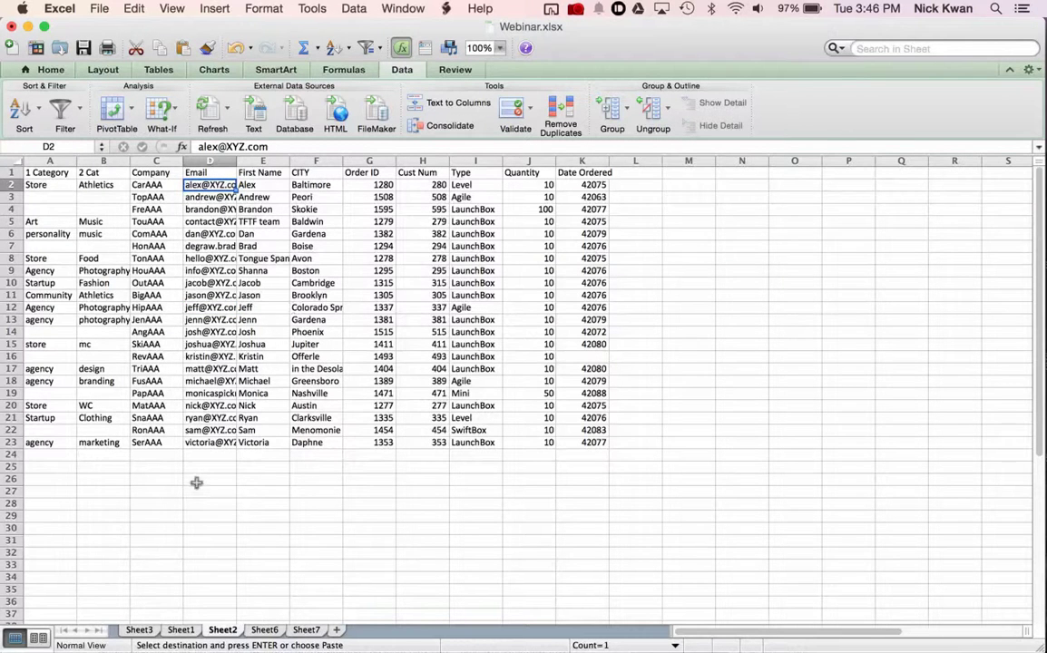
# Sort the original table on Sheet3 by Quantity in descending order.
pyautogui.click(139, 630)
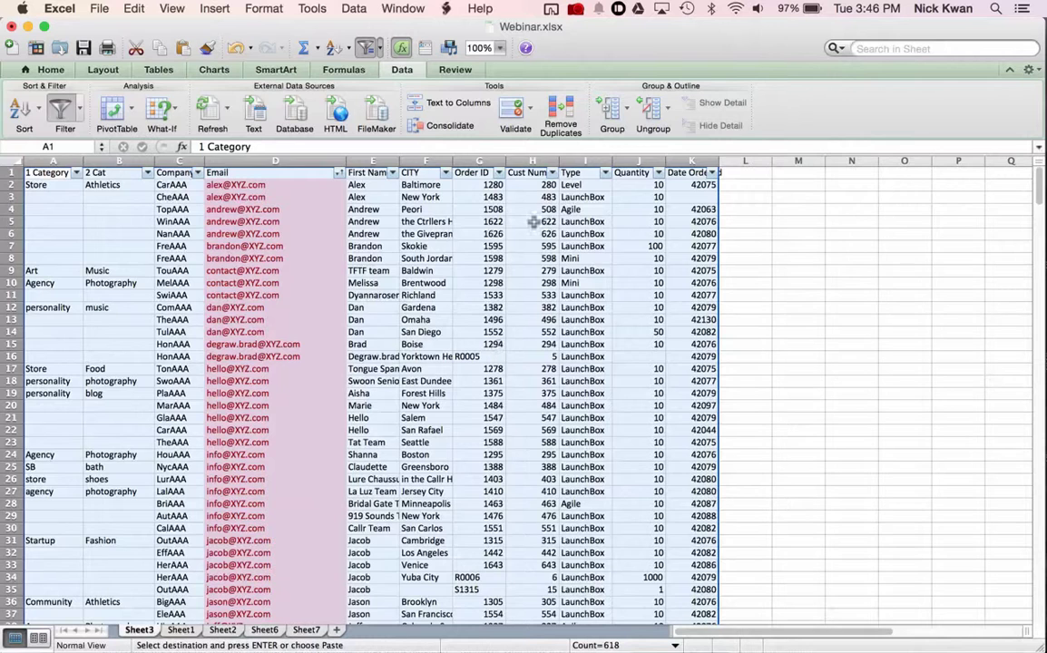
pyautogui.click(629, 210)
pyautogui.click(643, 186)
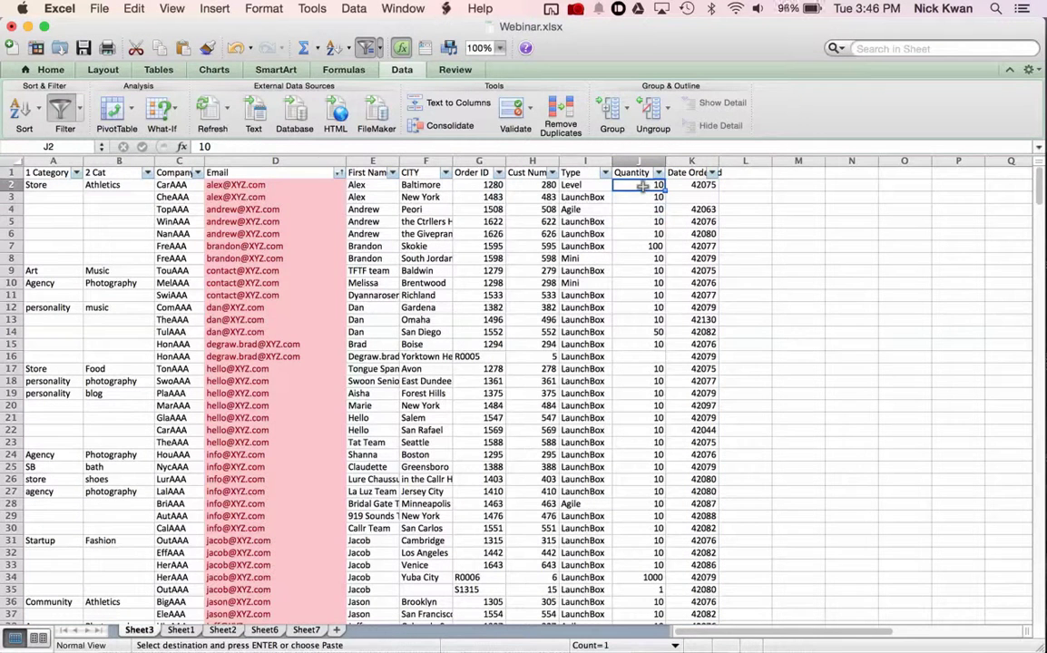
pyautogui.click(659, 173)
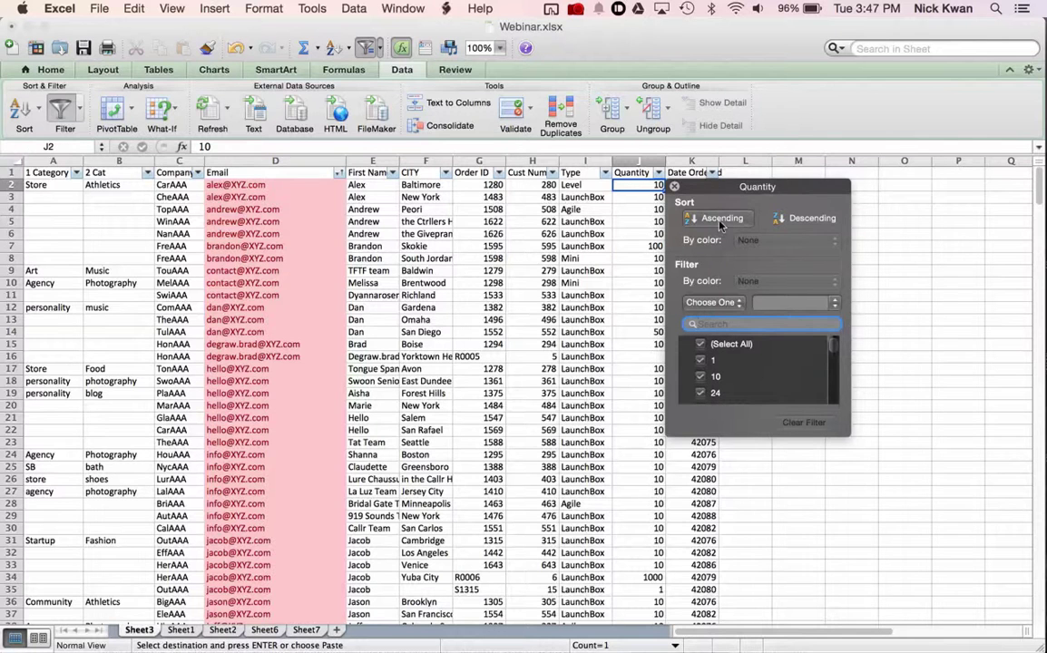
pyautogui.click(795, 220)
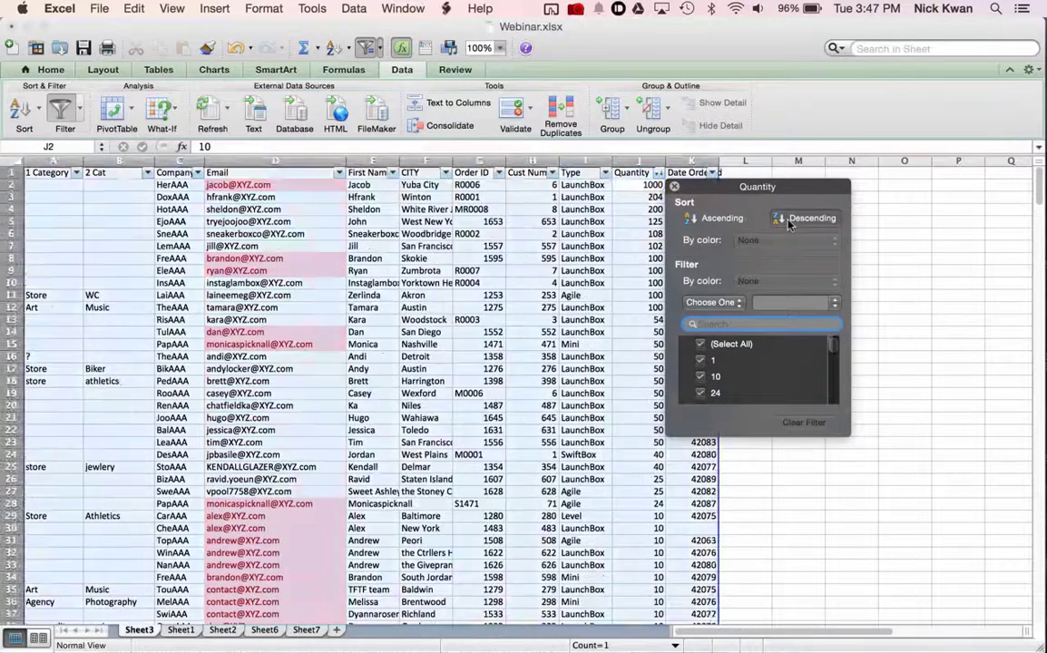
pyautogui.click(675, 186)
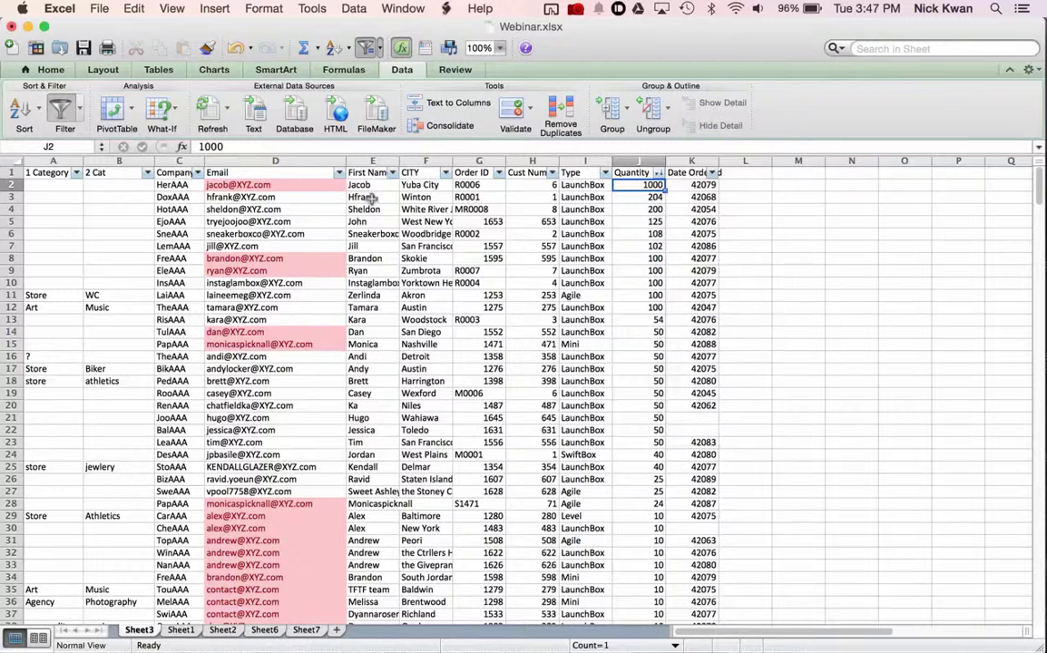
# Copy the Sheet3 rows with quantities above 10, range A2:K28, and switch to Sheet6.
pyautogui.click(59, 184)
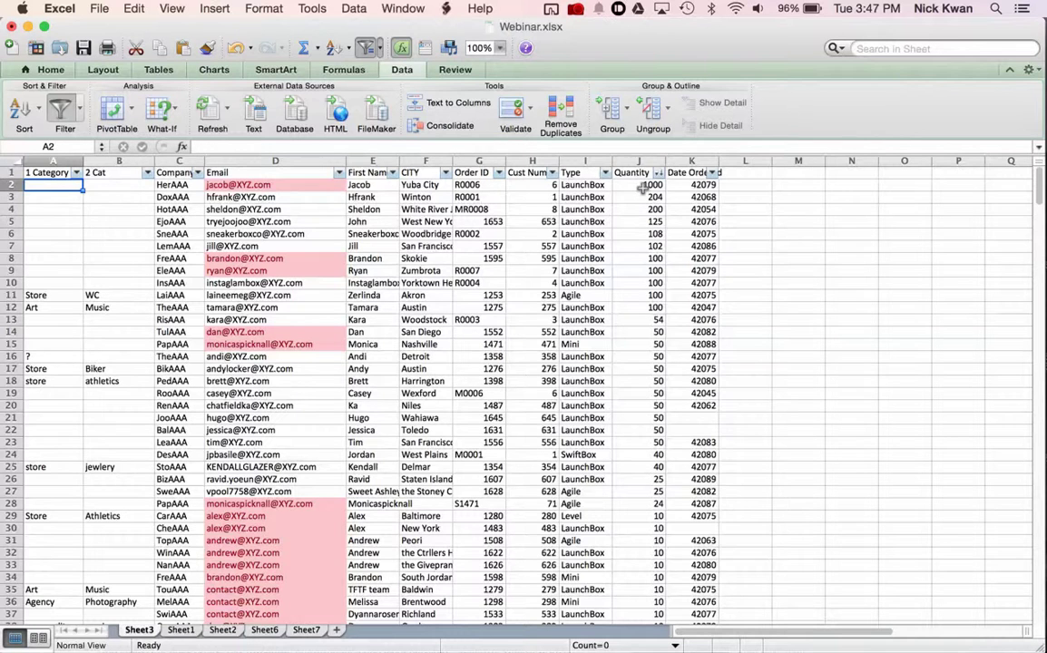
pyautogui.scroll(-5, 580, 432)
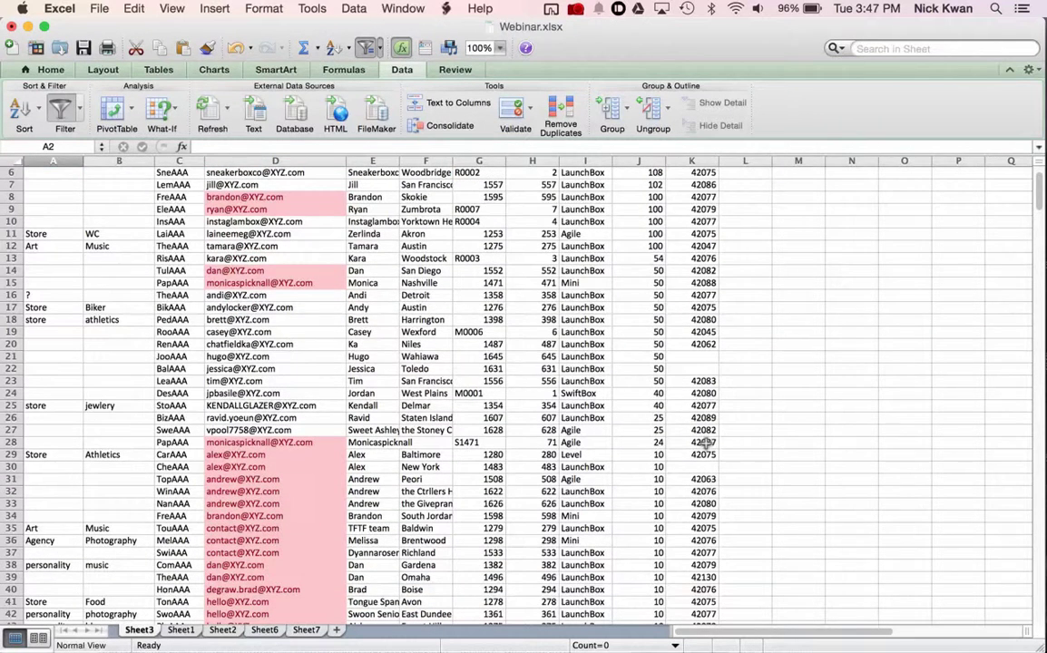
pyautogui.scroll(5, 633, 400)
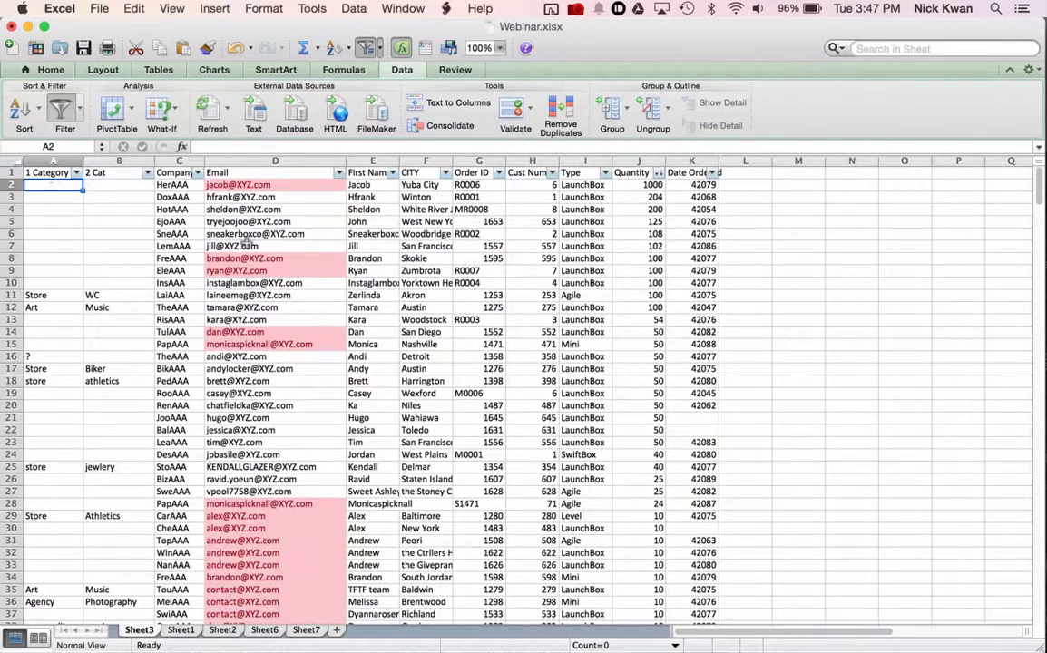
pyautogui.scroll(-5, 685, 343)
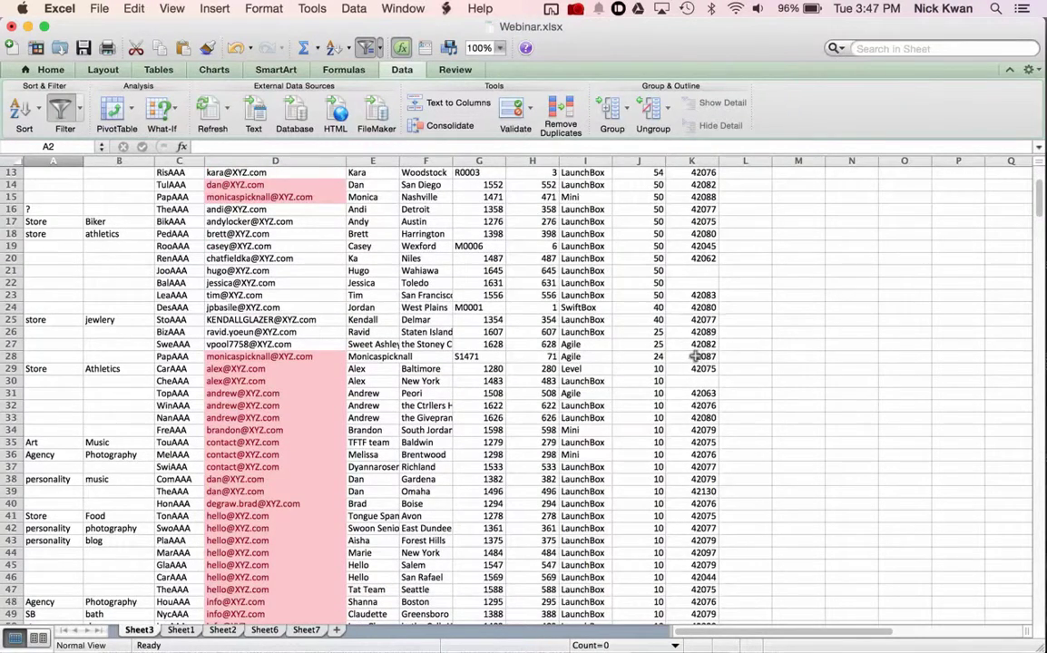
pyautogui.keyDown('shift'); pyautogui.click(693, 356); pyautogui.keyUp('shift')
pyautogui.scroll(5, 575, 313)
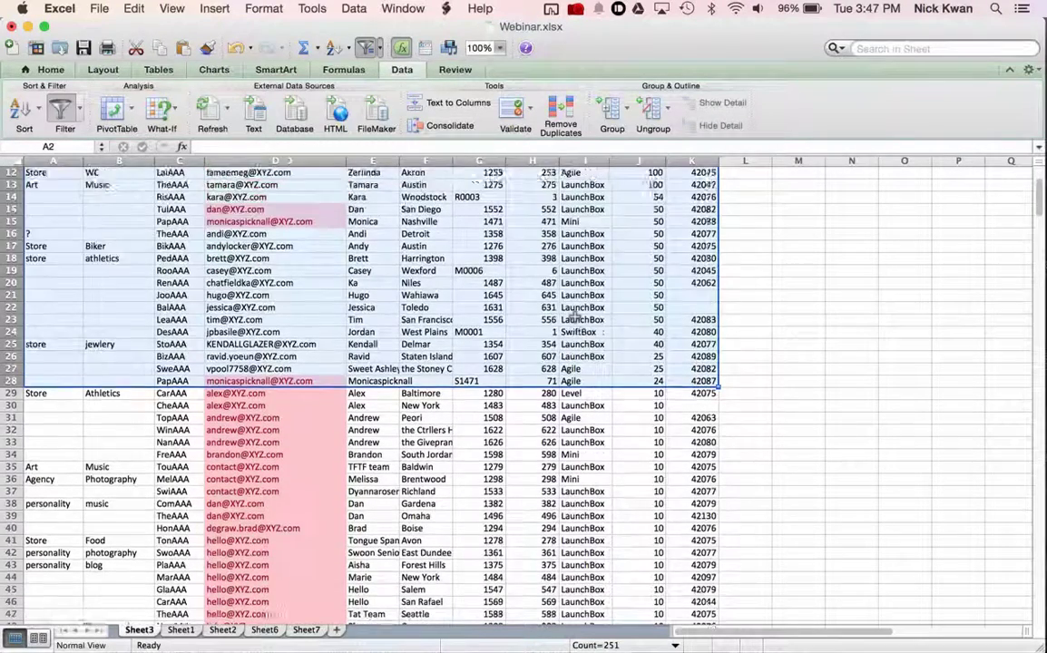
pyautogui.press('super+c')
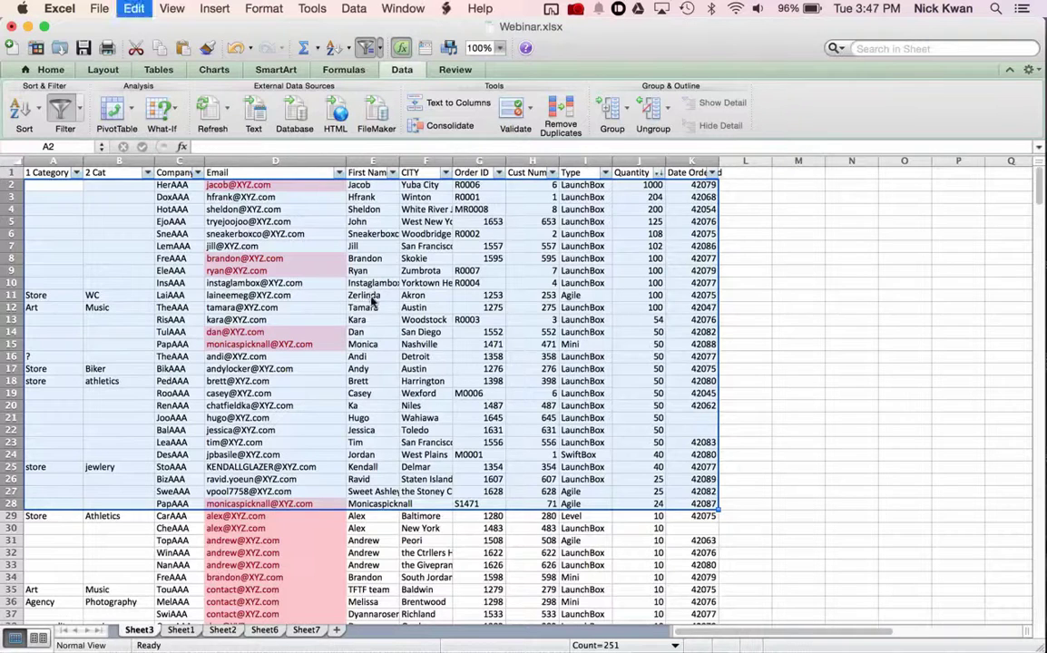
pyautogui.click(264, 630)
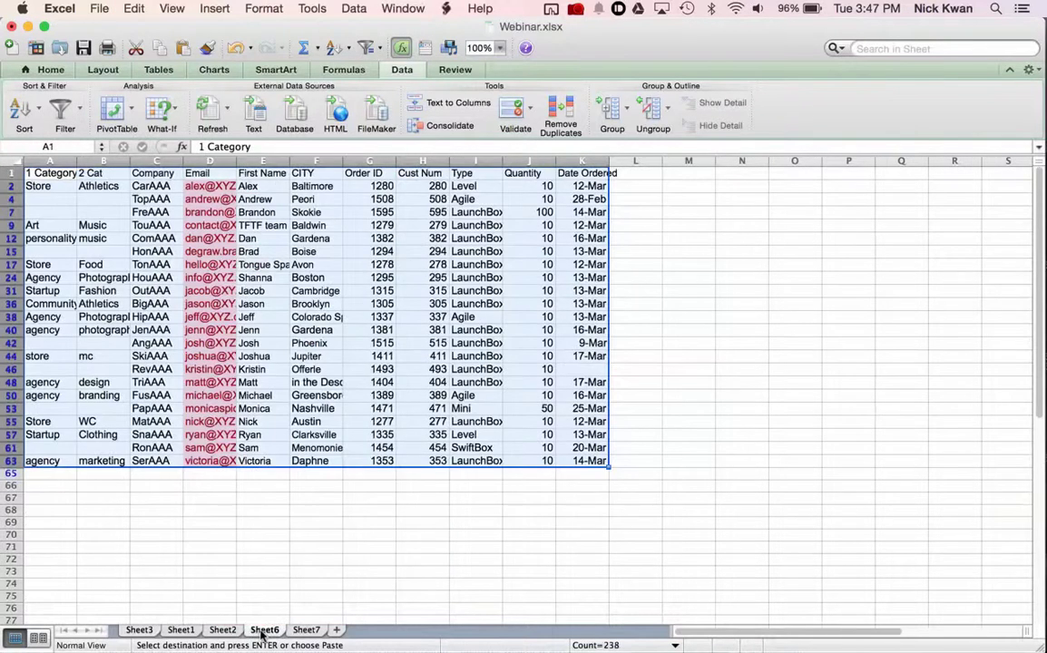
# Delete the Sheet6 and Sheet7 worksheets from the workbook.
pyautogui.click(229, 633)
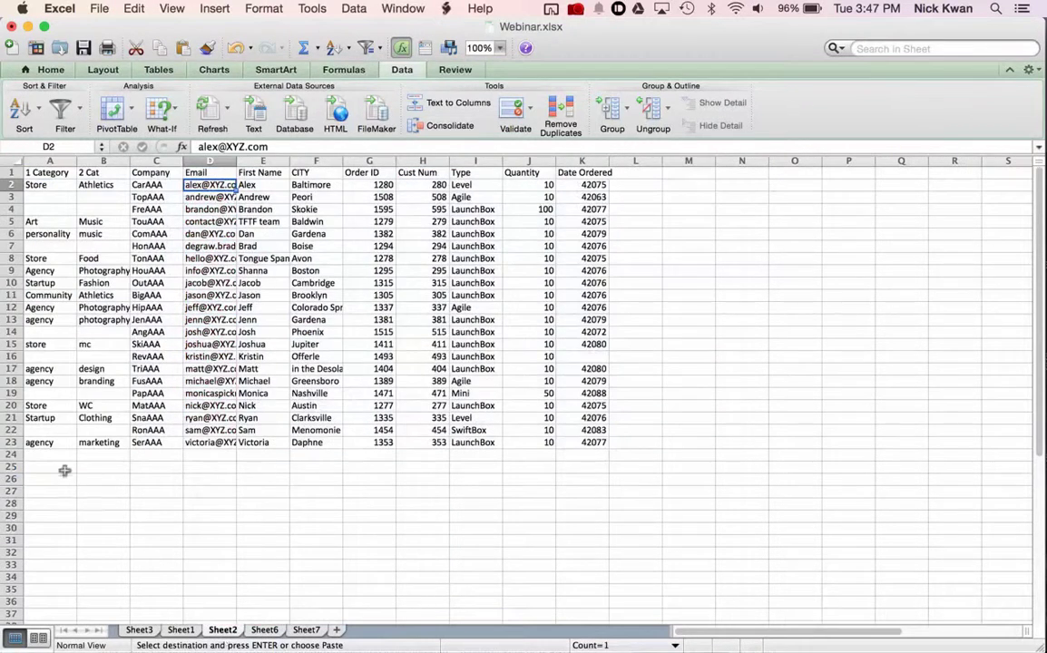
pyautogui.rightClick(261, 632)
pyautogui.click(293, 520)
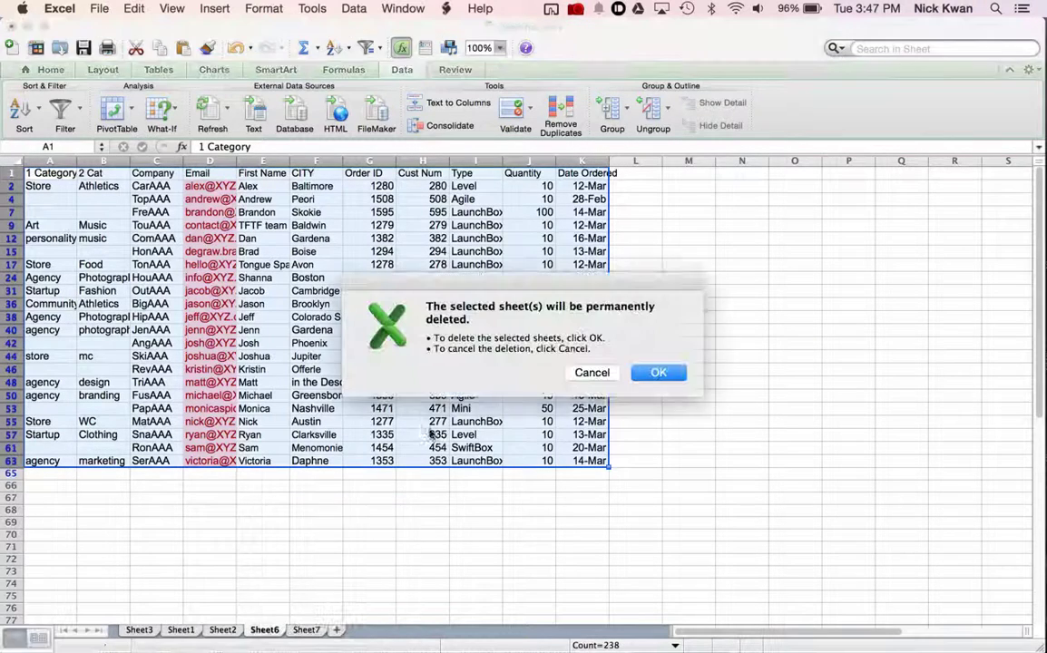
pyautogui.click(658, 374)
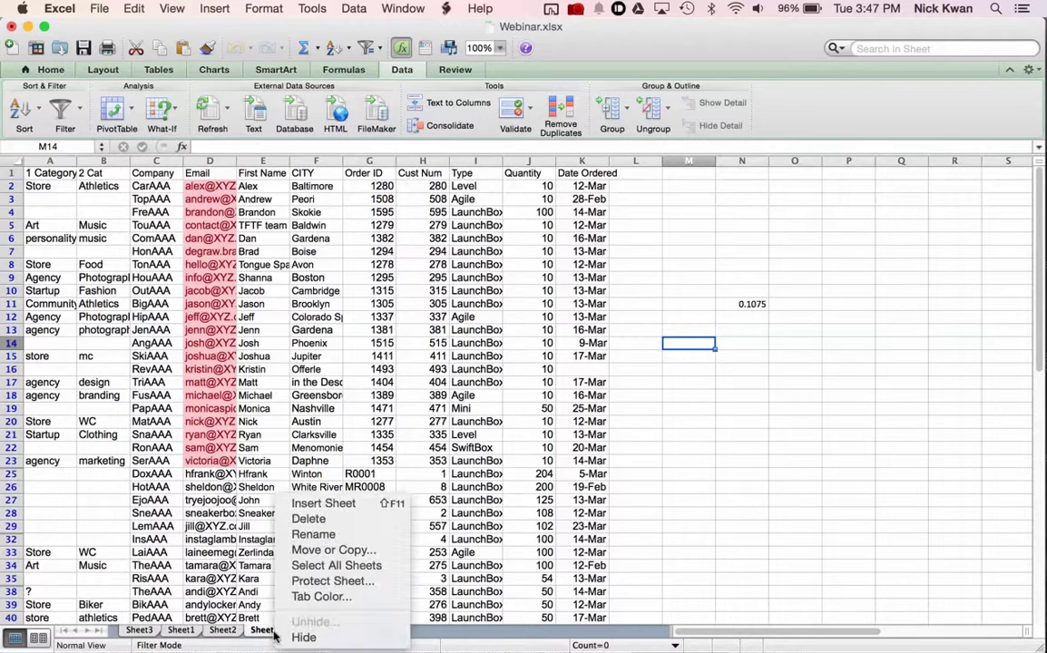
pyautogui.rightClick(268, 633)
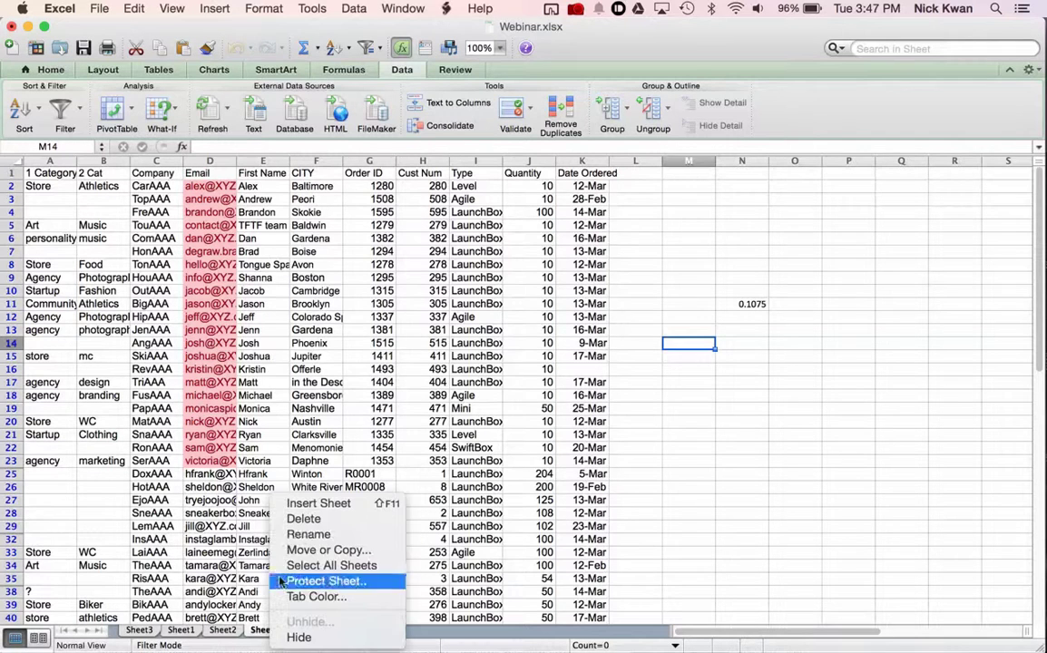
pyautogui.click(300, 519)
pyautogui.click(658, 374)
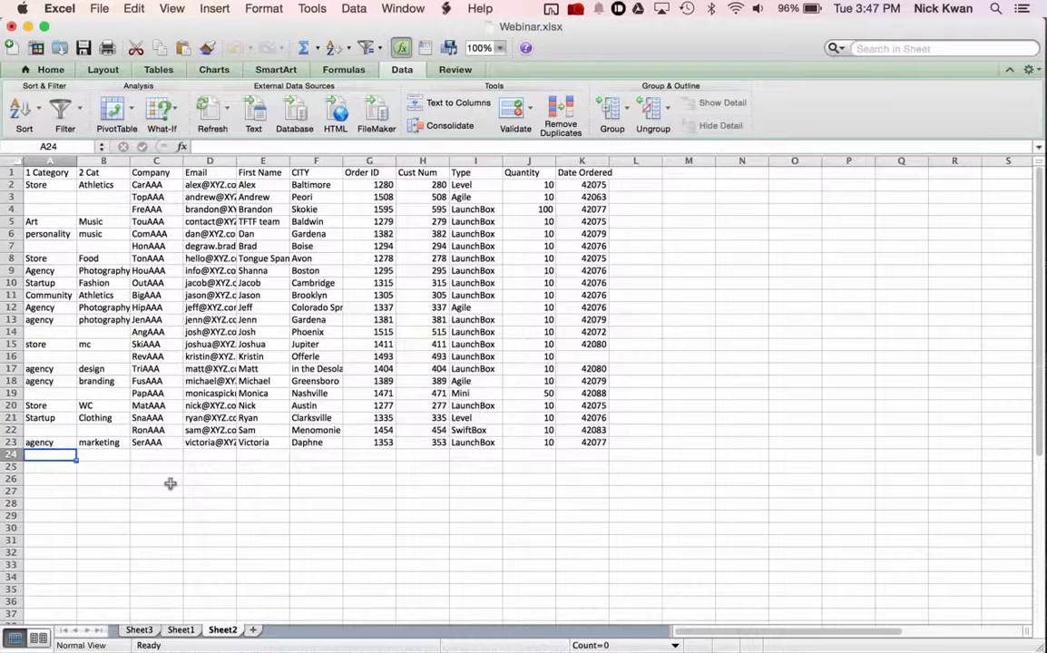
# Paste the copied large-quantity orders below the existing list on Sheet2, starting at cell A24.
pyautogui.press('super+v')
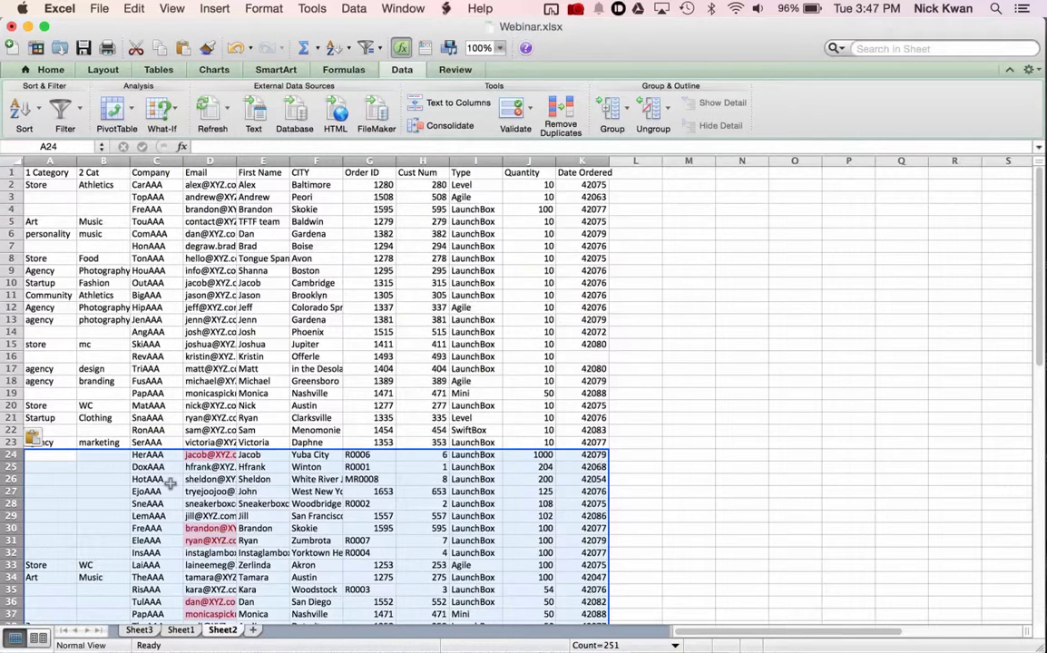
pyautogui.click(45, 175)
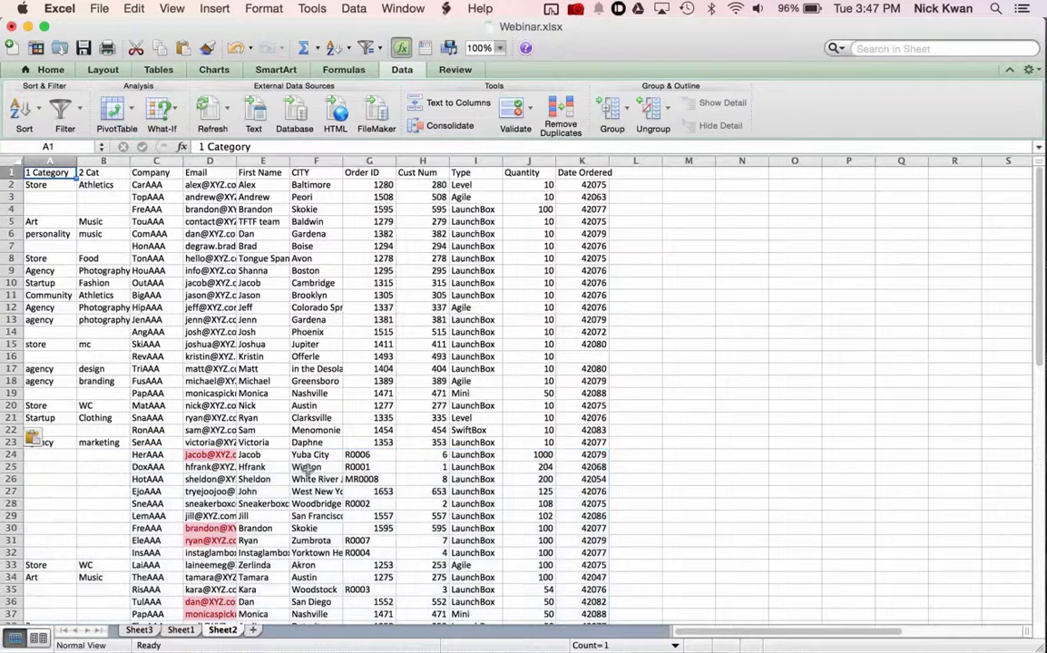
pyautogui.scroll(-3, 307, 470)
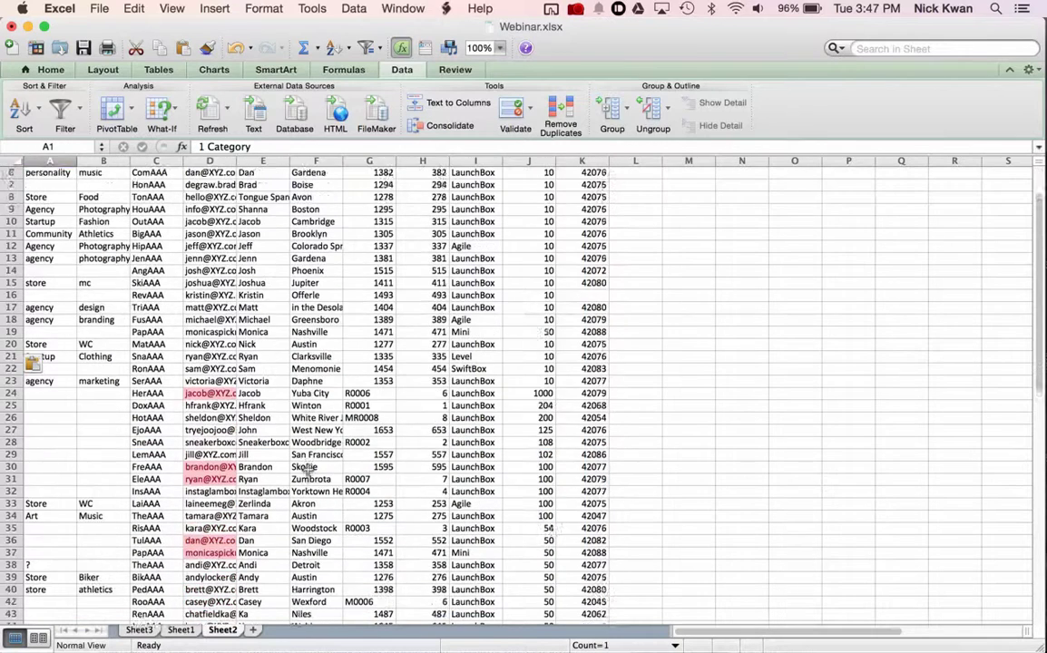
pyautogui.scroll(3, 240, 364)
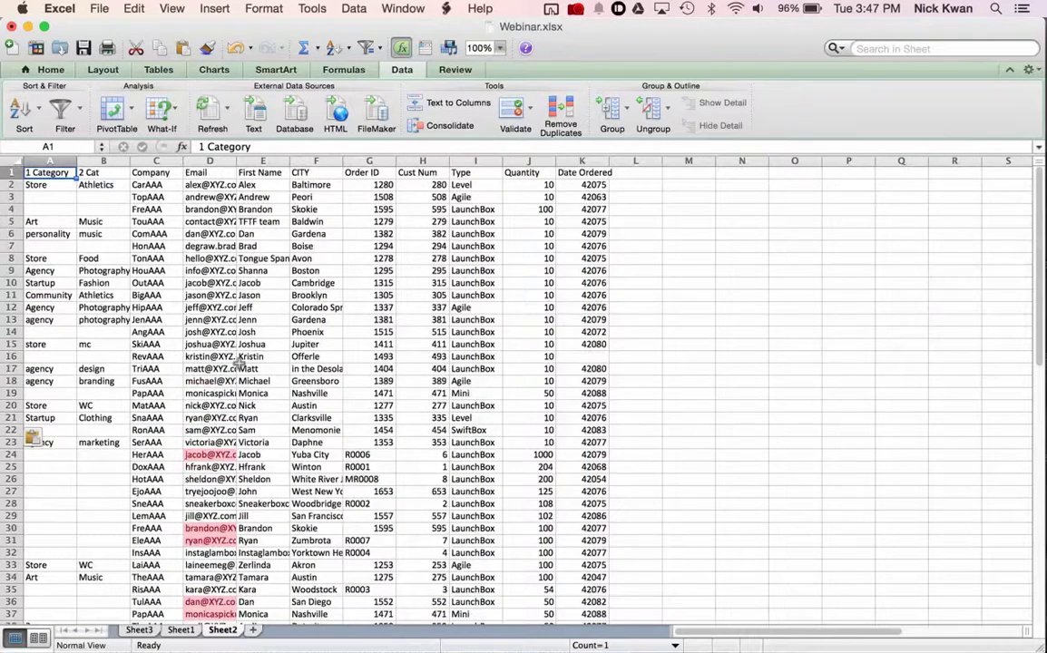
# Apply an in-place Advanced Filter to the Email column, list range $D$1:$D$50, showing unique records only.
pyautogui.click(195, 161)
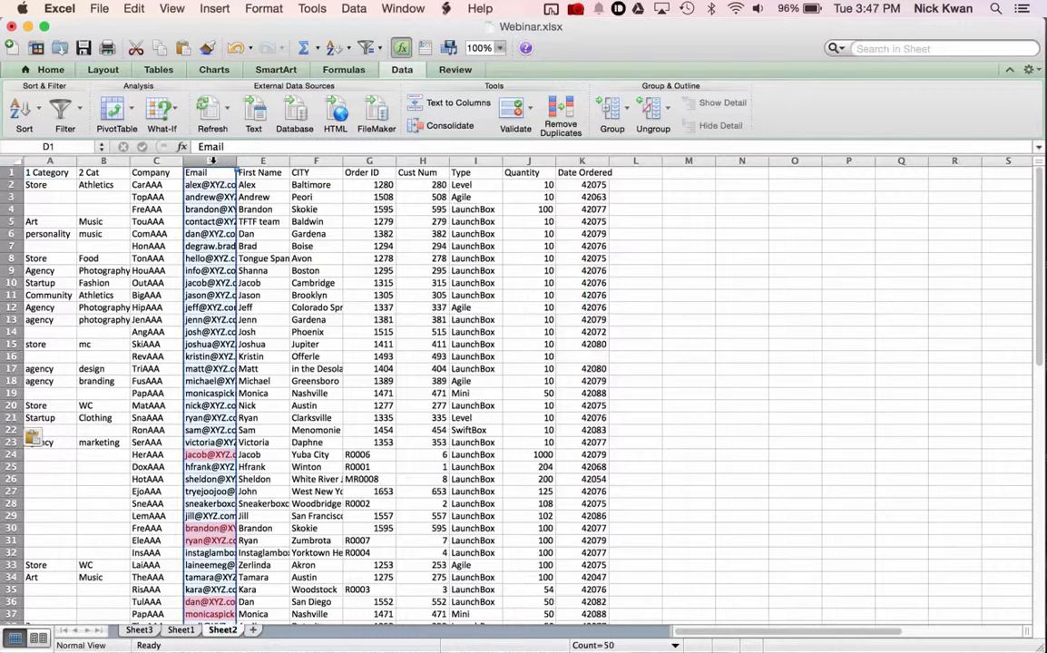
pyautogui.click(81, 110)
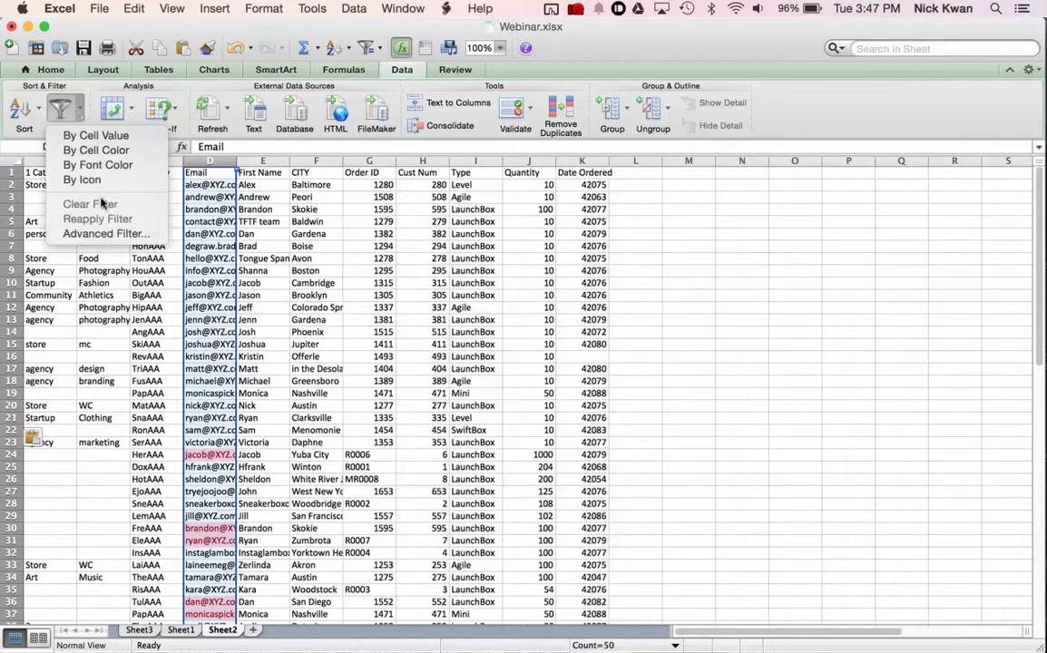
pyautogui.click(107, 234)
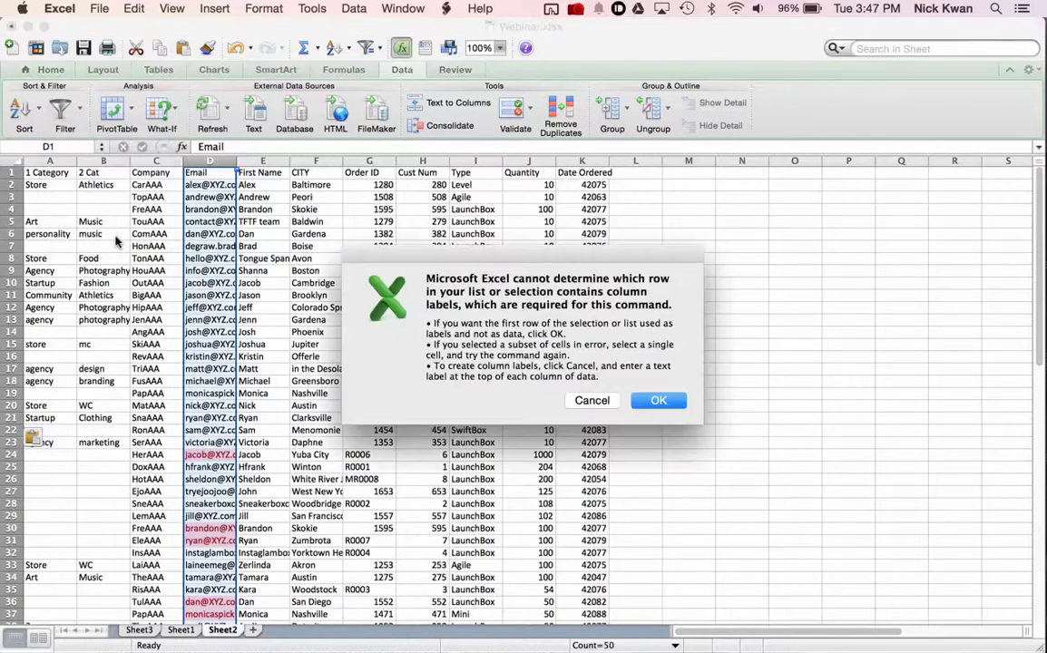
pyautogui.click(664, 405)
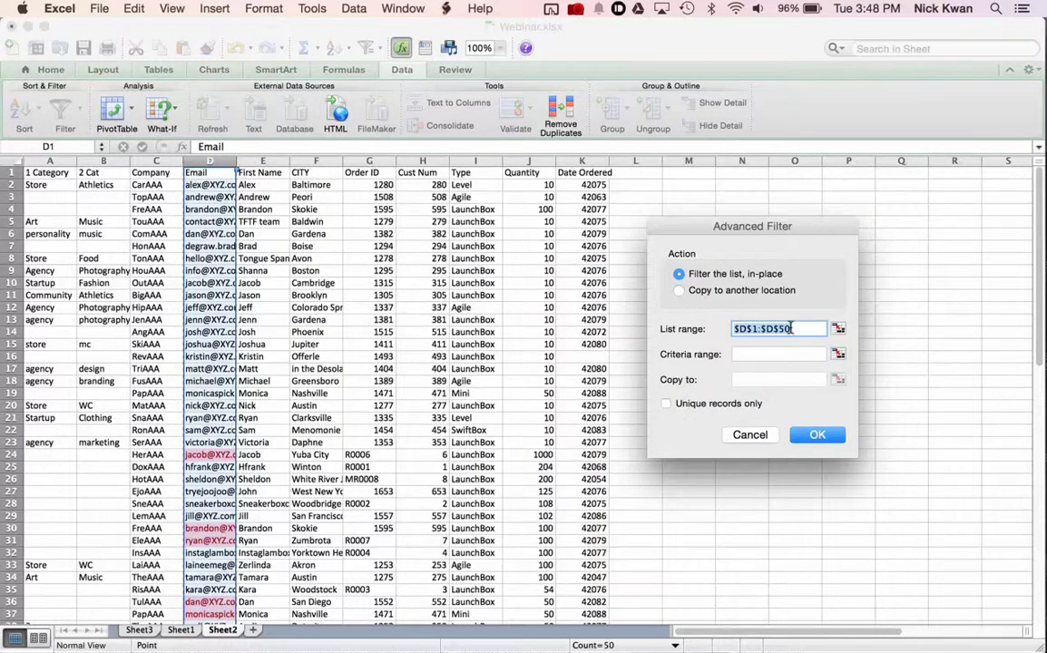
pyautogui.moveTo(1037, 234); pyautogui.dragTo(1040, 361)
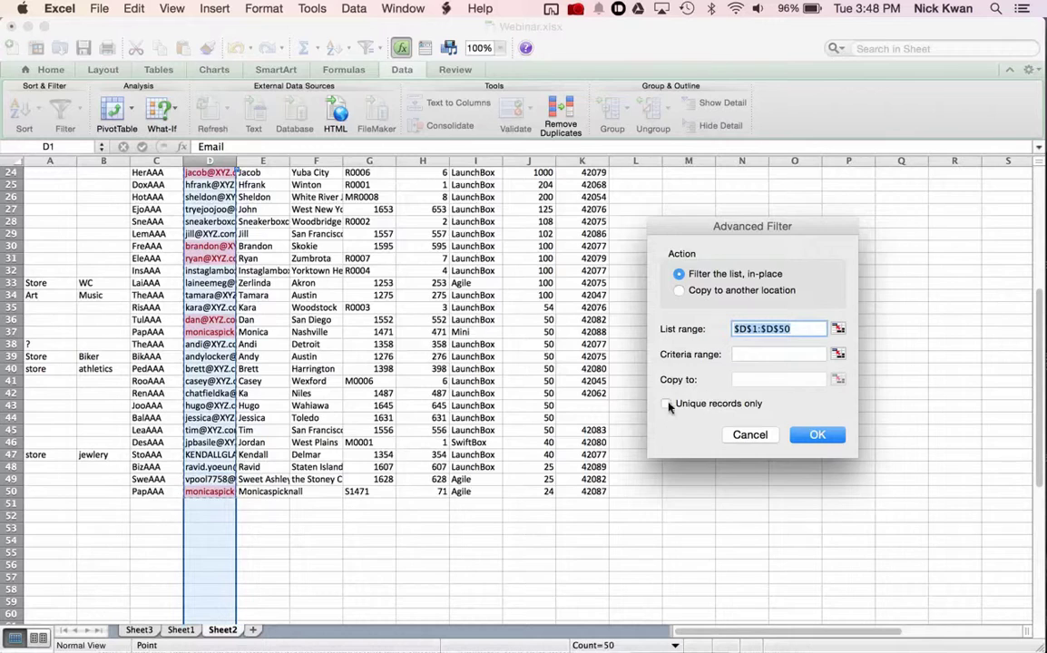
pyautogui.click(815, 434)
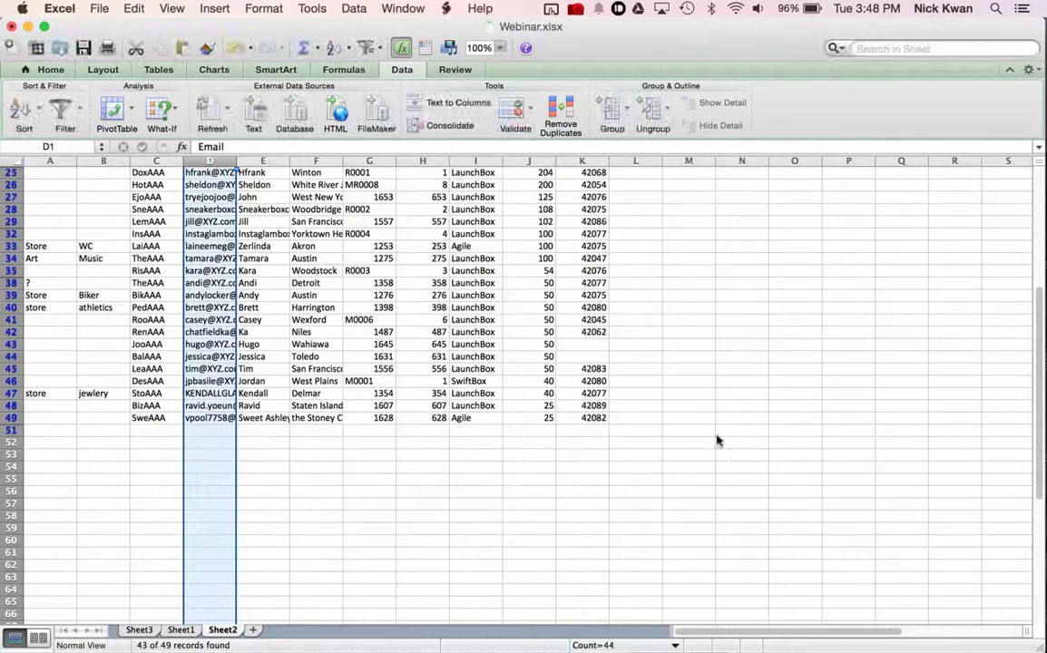
# Copy the filtered Sheet2 table with its header row, from A1 to K49.
pyautogui.click(231, 418)
pyautogui.scroll(10, 231, 419)
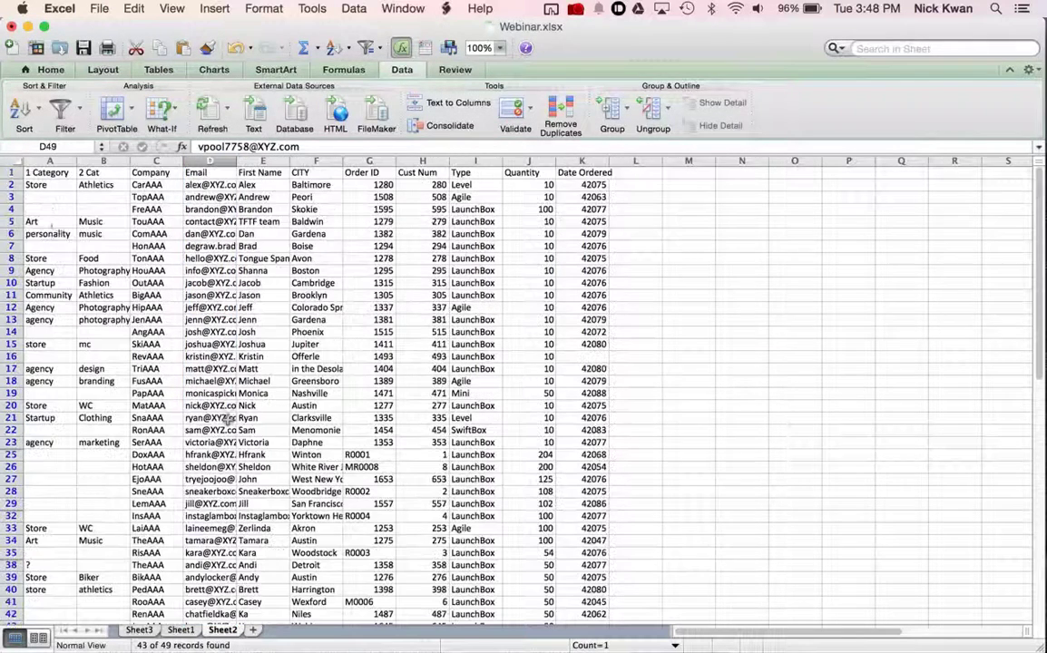
pyautogui.click(45, 173)
pyautogui.scroll(-10, 557, 341)
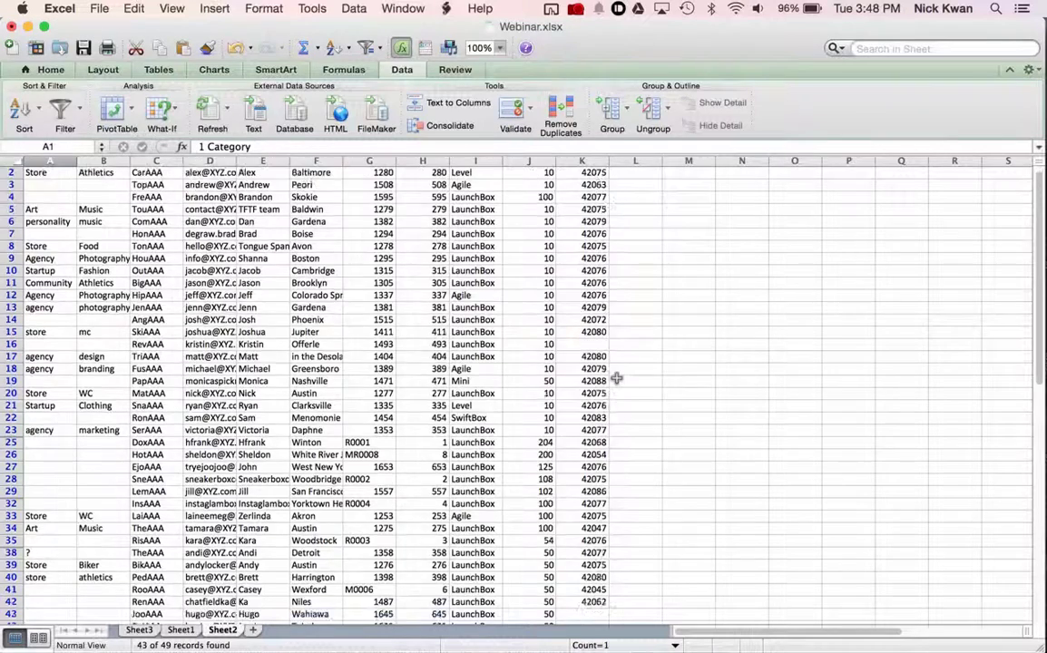
pyautogui.keyDown('shift'); pyautogui.click(590, 454); pyautogui.keyUp('shift')
pyautogui.press('super+c')
pyautogui.scroll(10, 592, 454)
# Insert a new sheet and paste the copied unique-email table at cell A1 as values only.
pyautogui.click(257, 631)
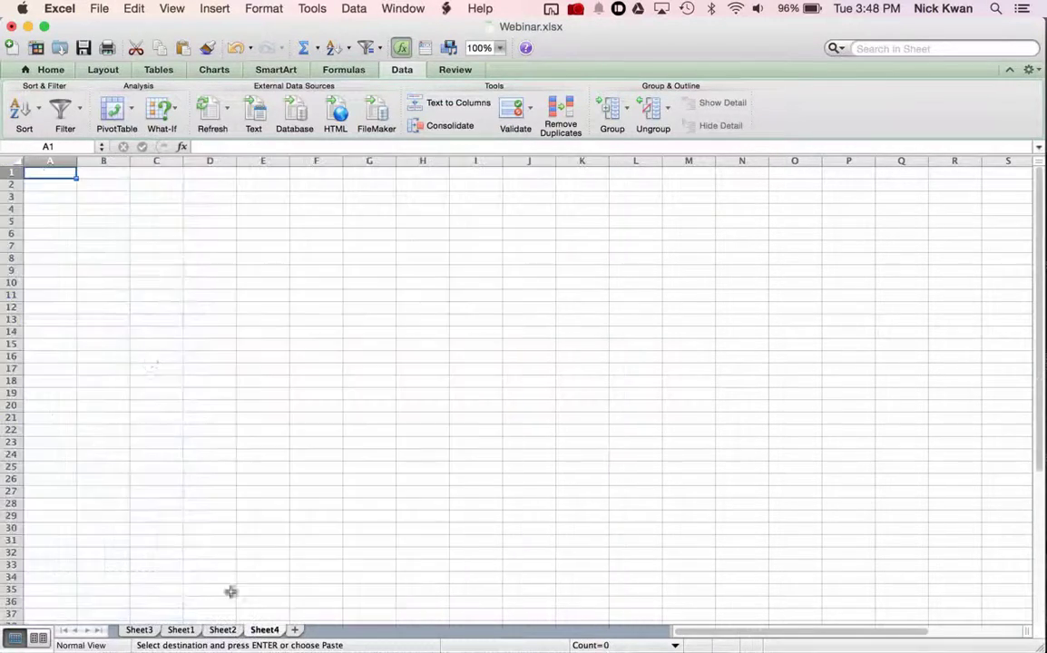
pyautogui.rightClick(56, 173)
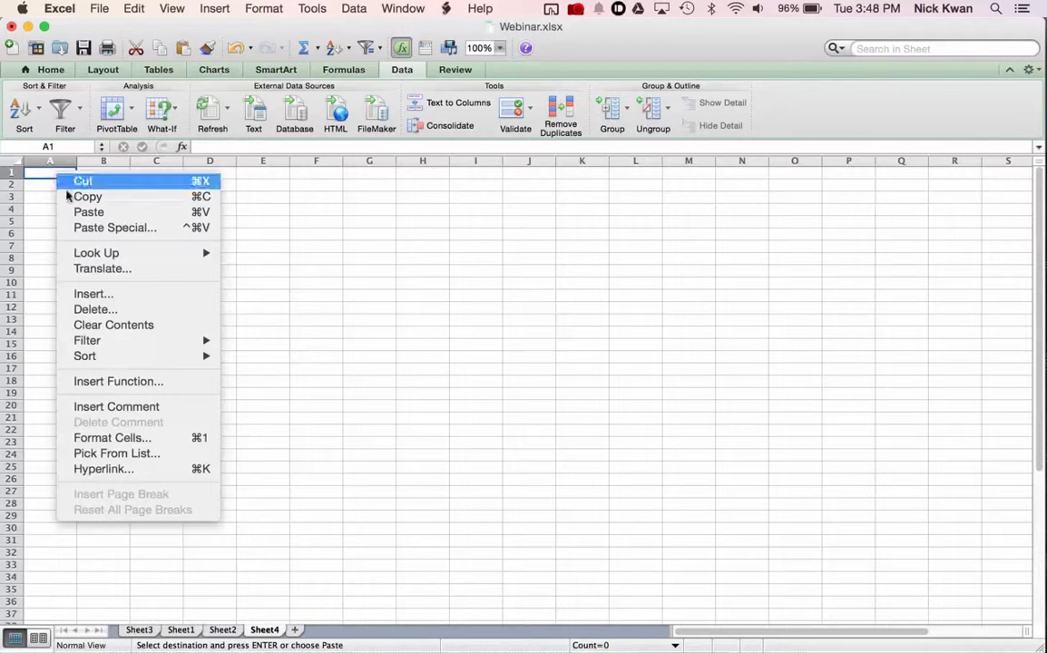
pyautogui.click(102, 228)
pyautogui.click(47, 151)
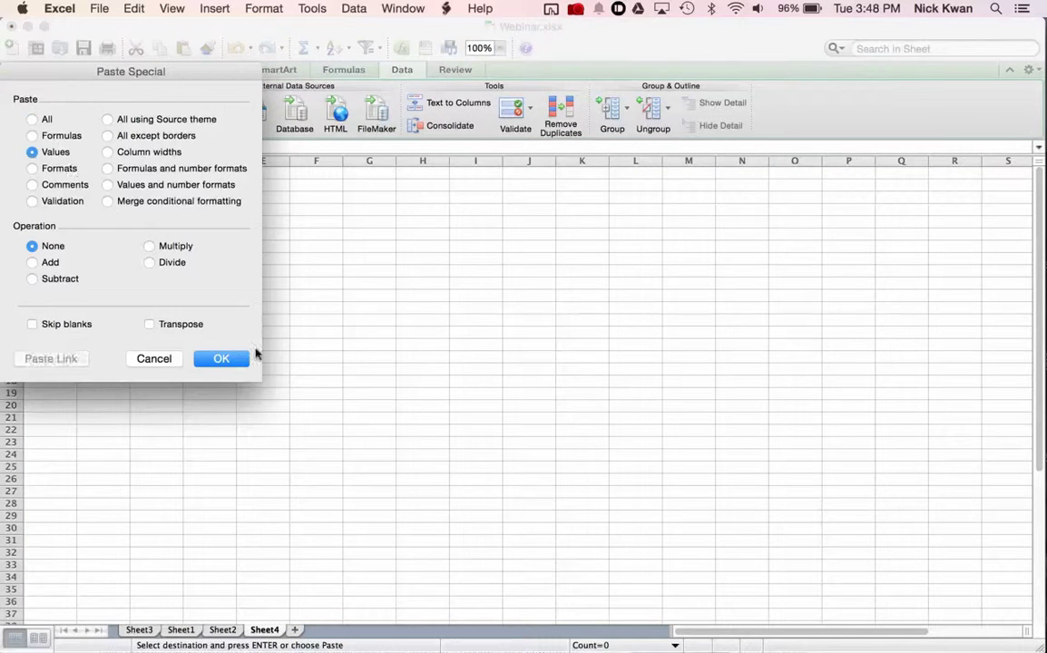
pyautogui.click(220, 359)
pyautogui.scroll(-7, 414, 383)
pyautogui.scroll(7, 413, 383)
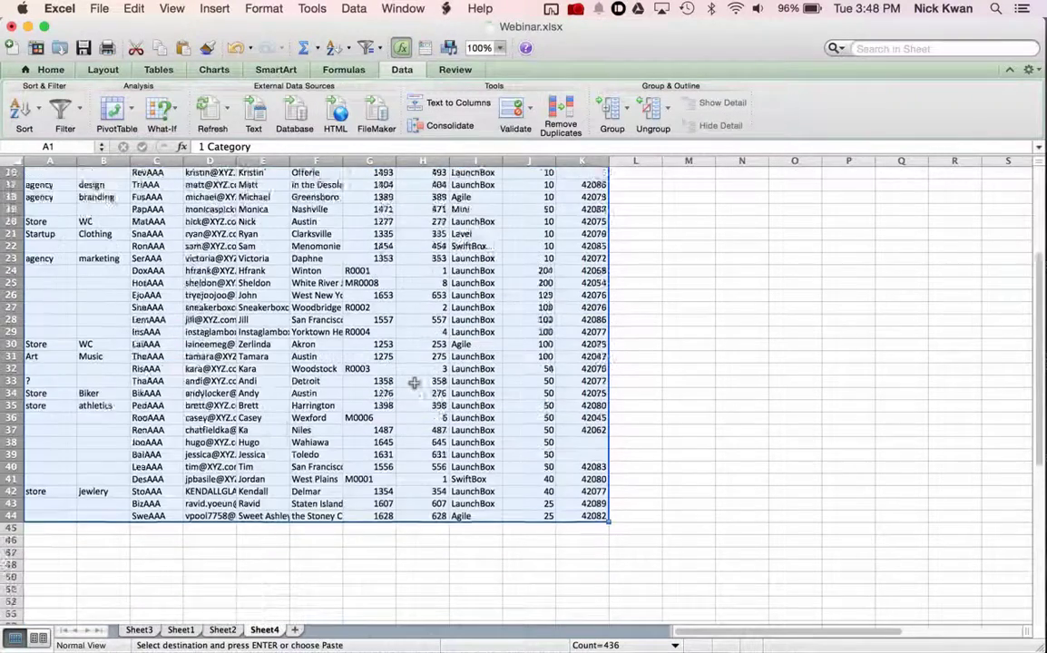